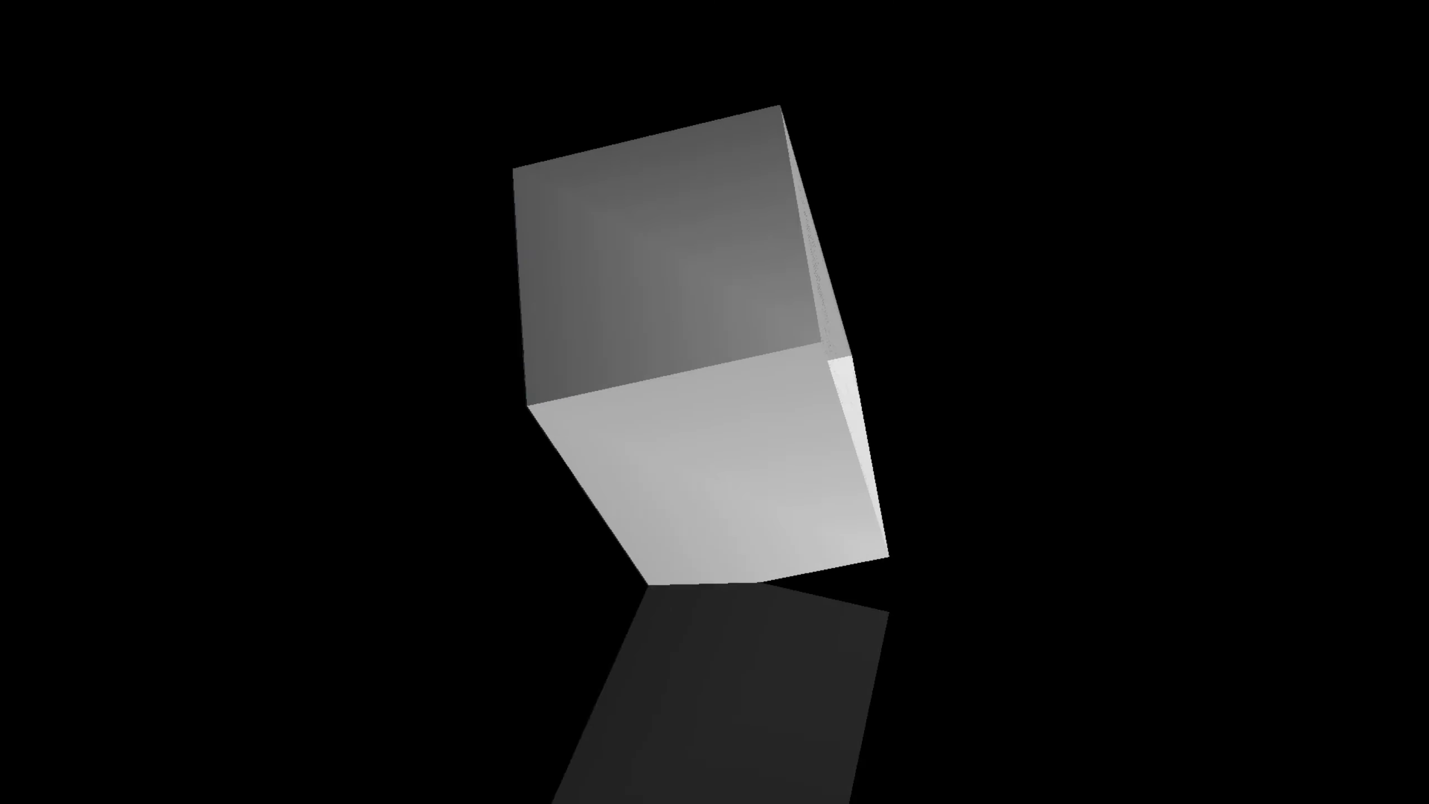
# - Search Google for "sublime text download"
pyautogui.write('liom download')
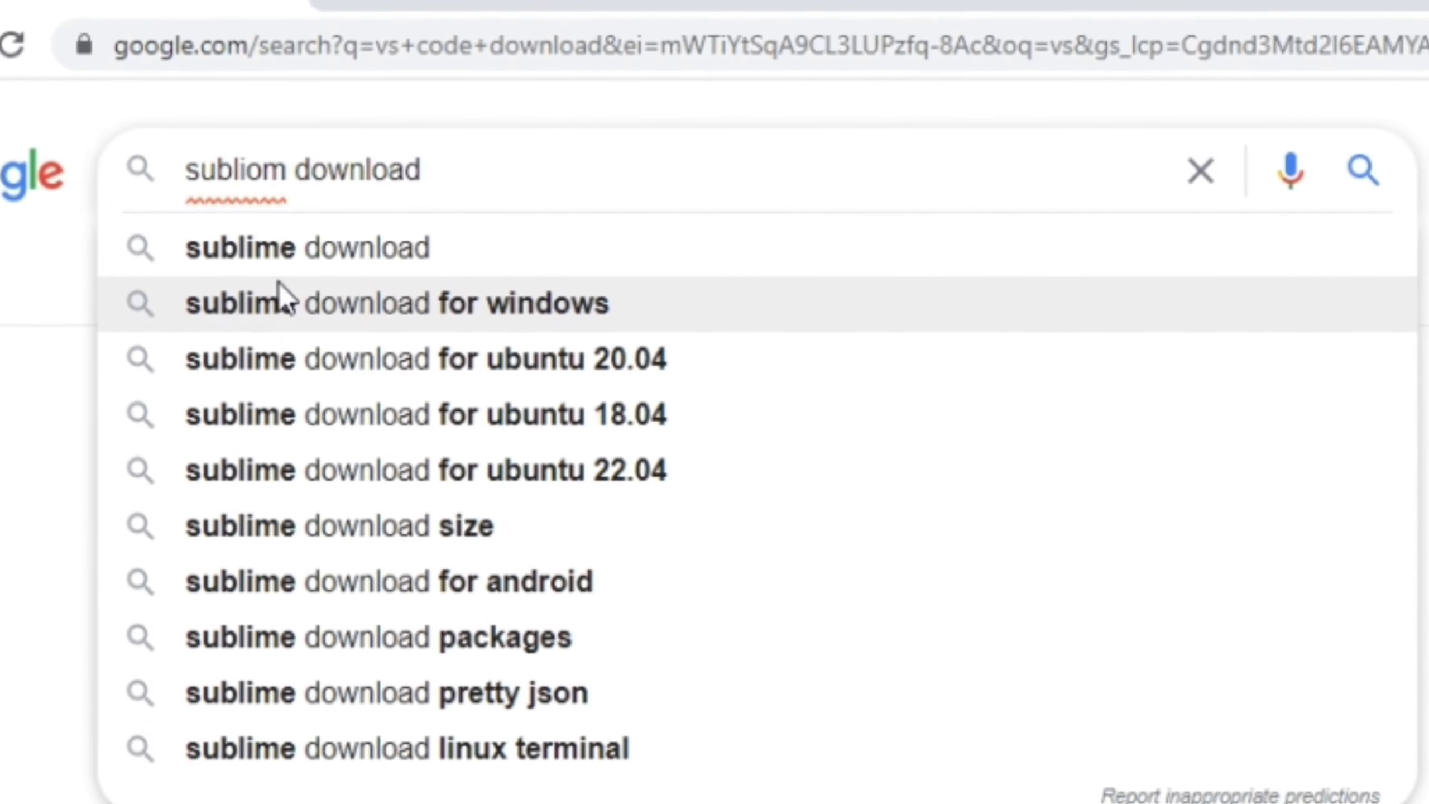
pyautogui.press('BackSpace')
pyautogui.press('BackSpace')
pyautogui.press('BackSpace')
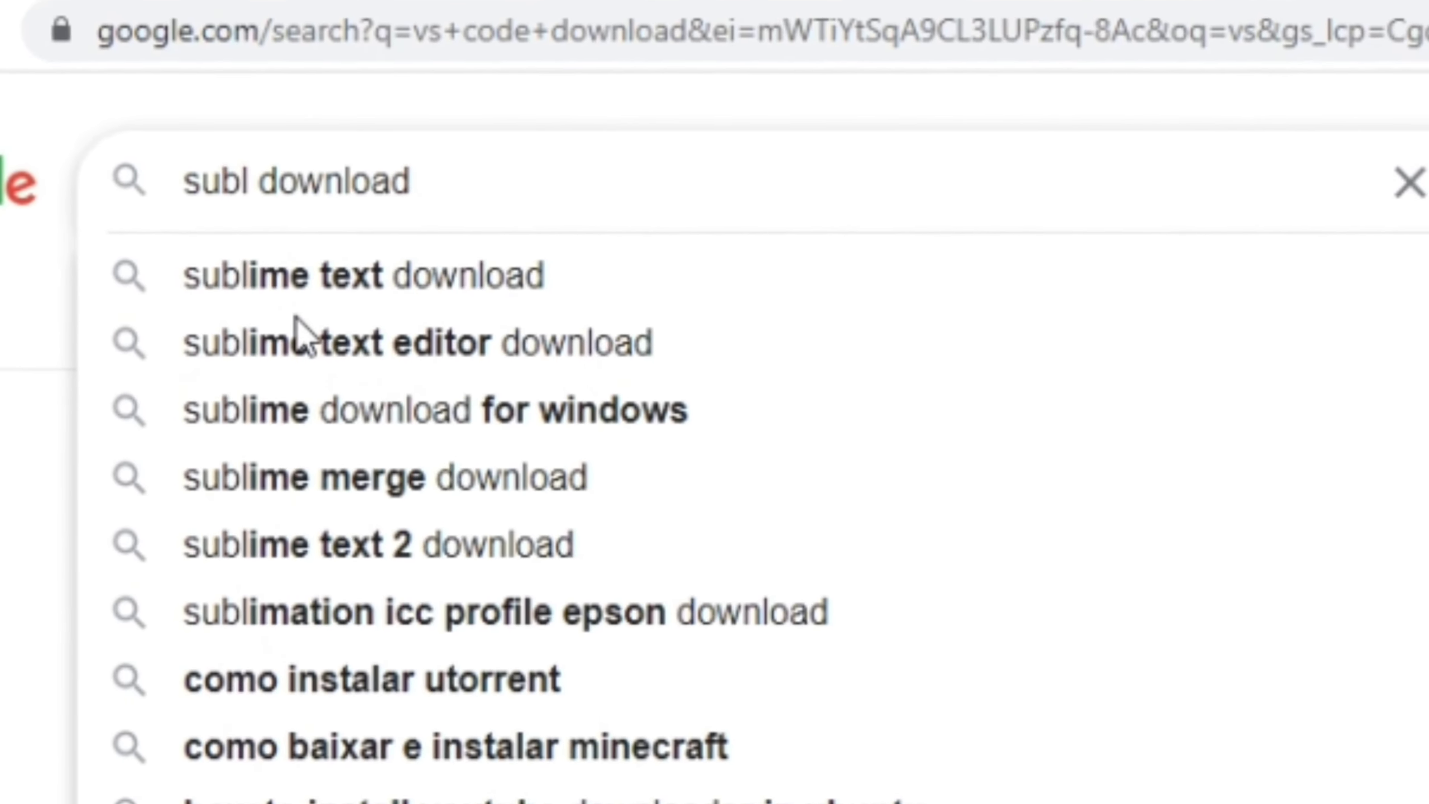
pyautogui.write('ime')
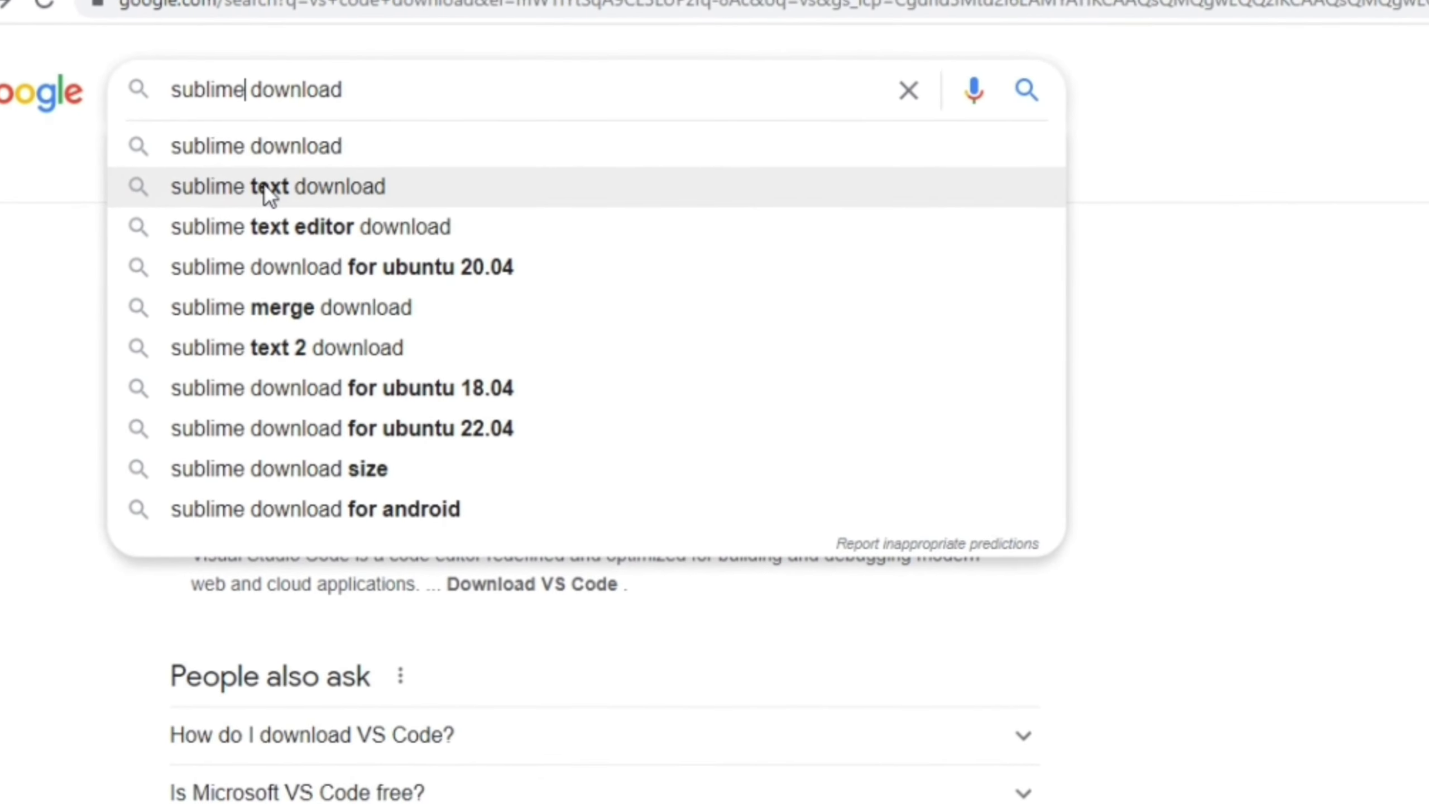
pyautogui.click(263, 193)
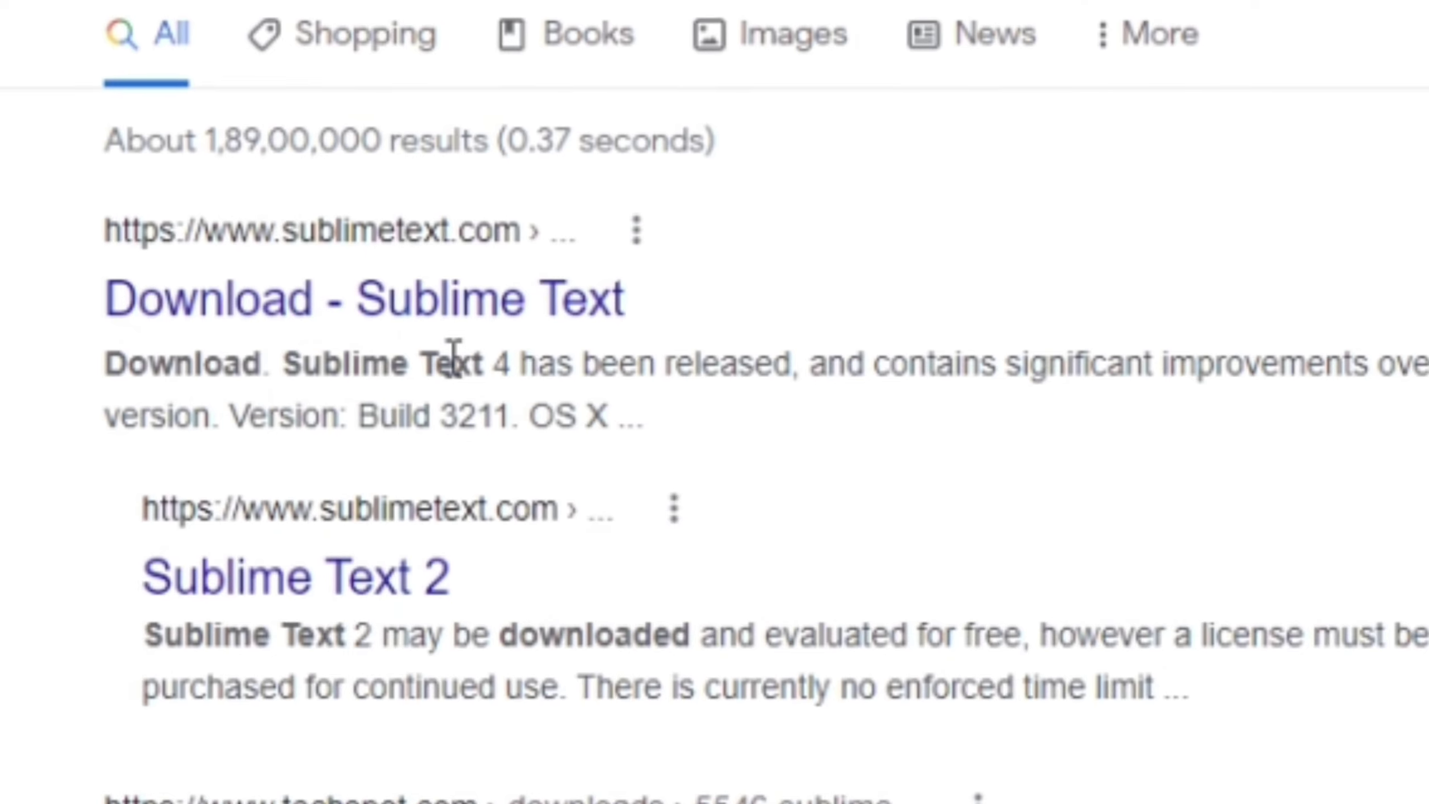
# - Open the official Sublime Text download page from the results and download the Windows 64 bit installer
pyautogui.click(366, 298)
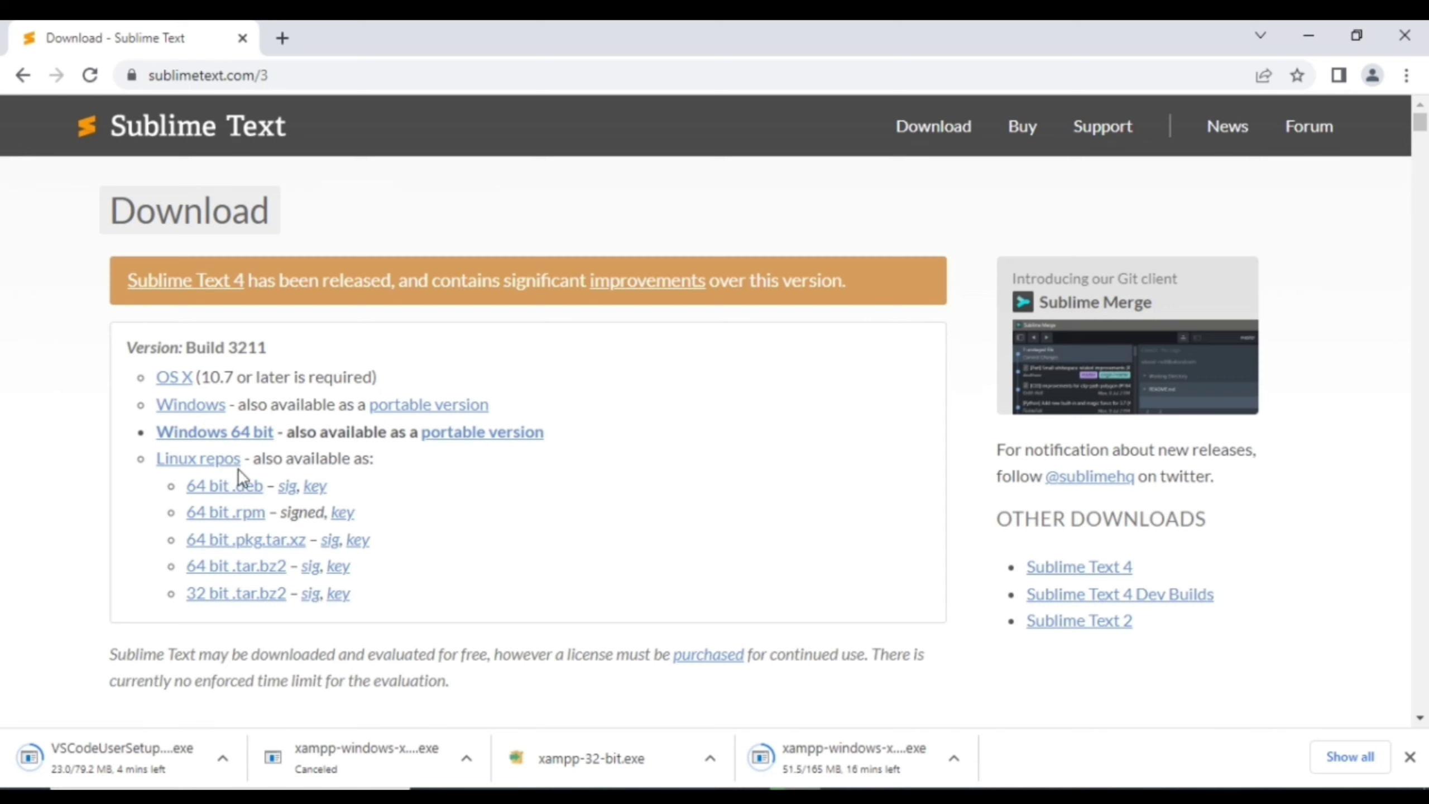
pyautogui.click(229, 433)
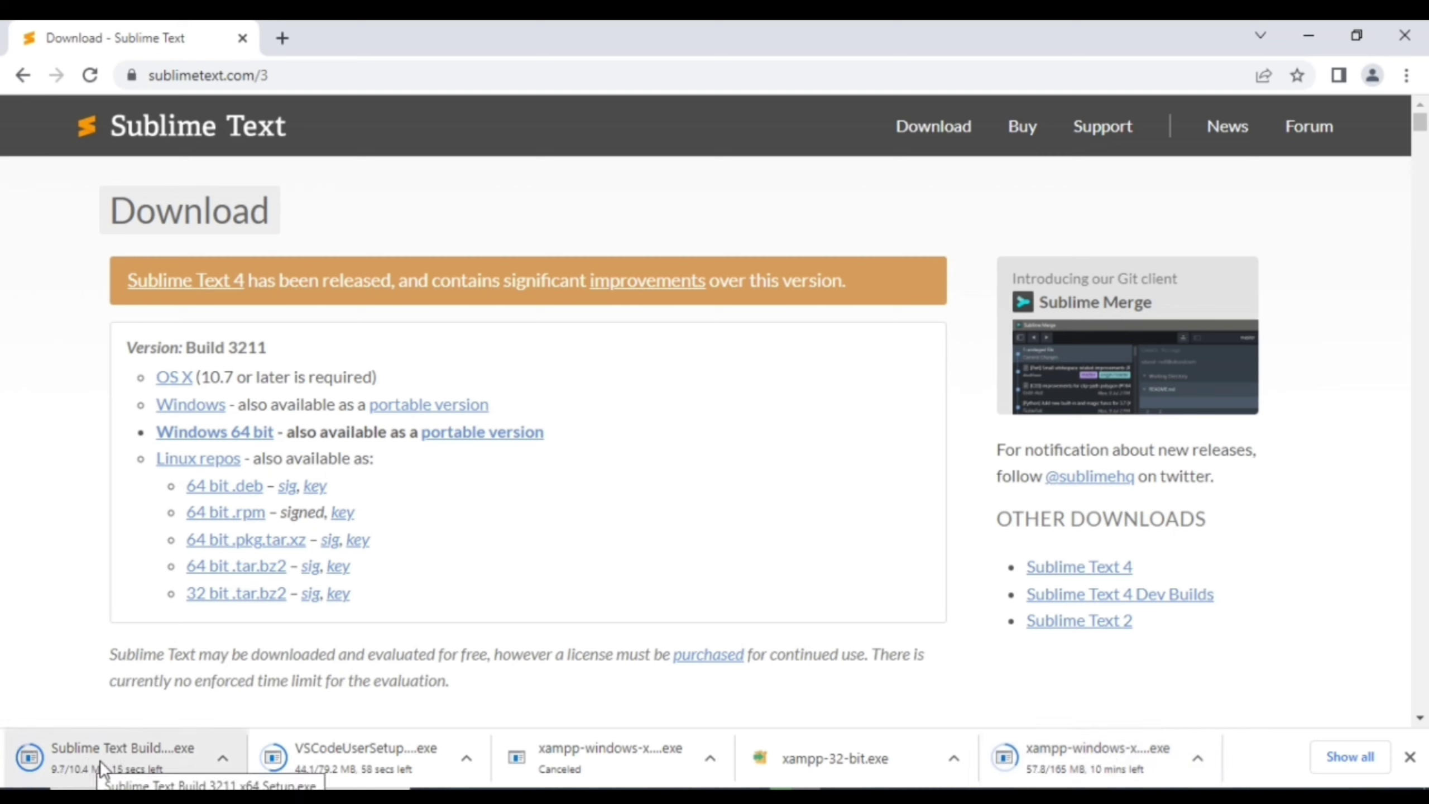
# - Show the downloaded Sublime Text Build 3211 x64 Setup file in its folder and run it, allowing the security warning
pyautogui.click(1350, 758)
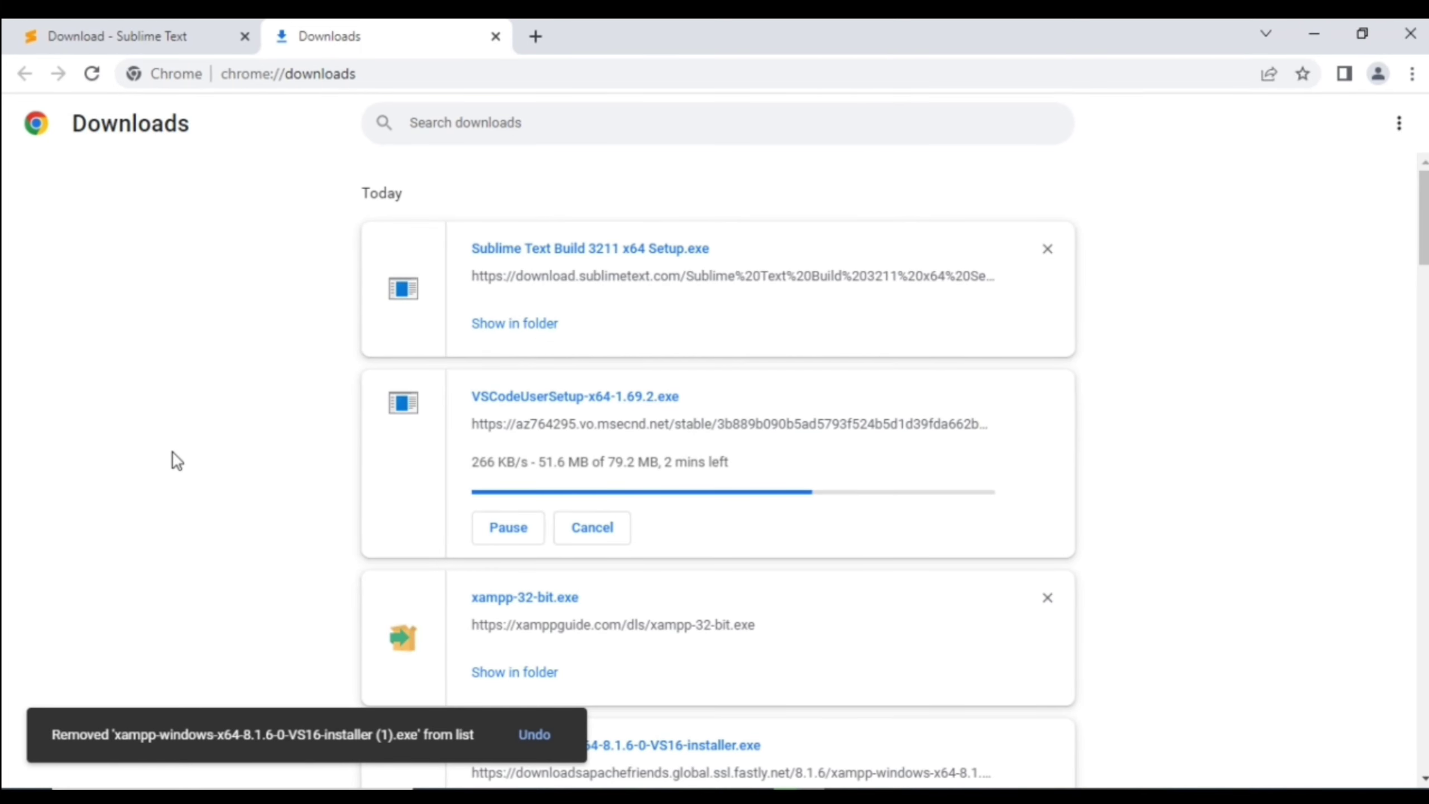
pyautogui.click(520, 326)
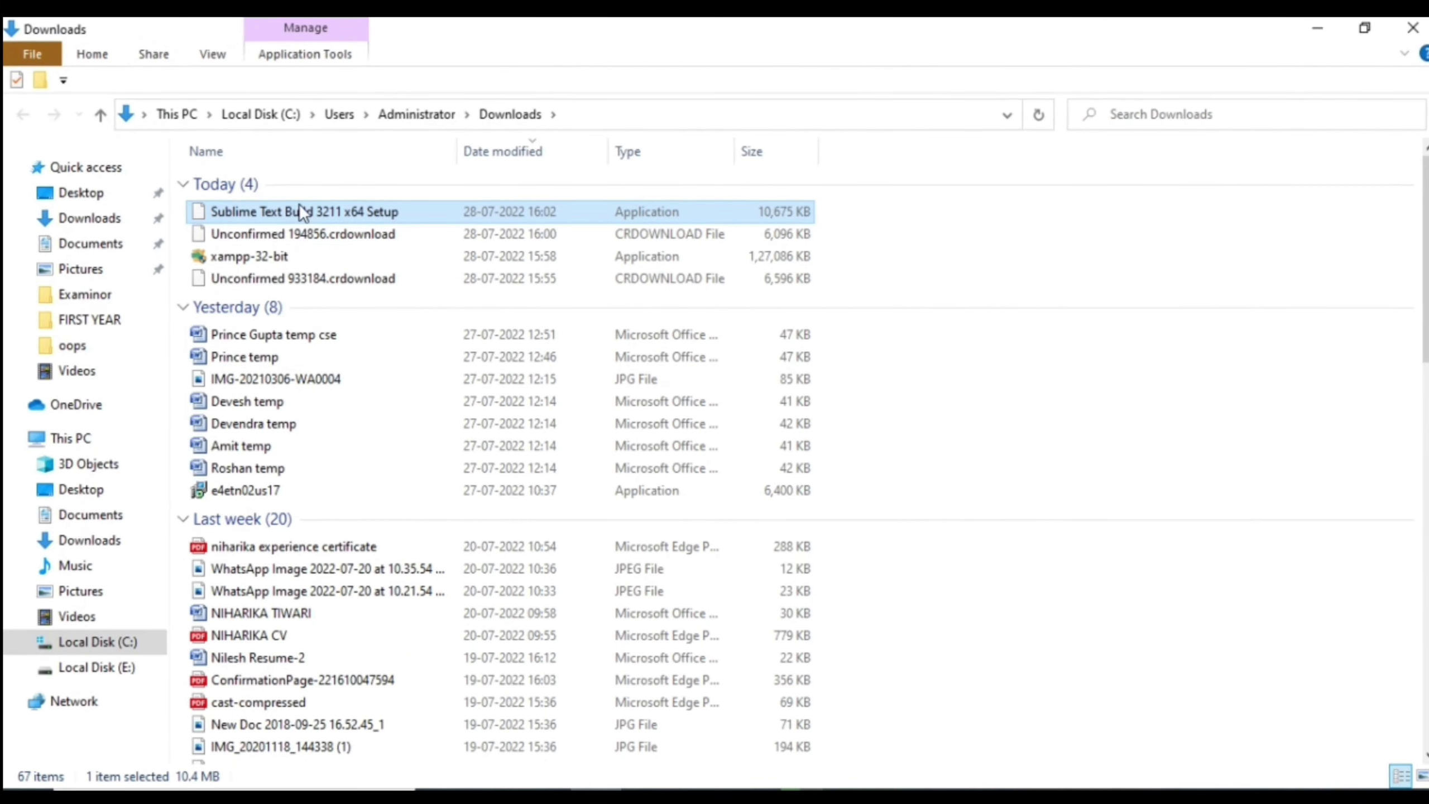
pyautogui.doubleClick(284, 212)
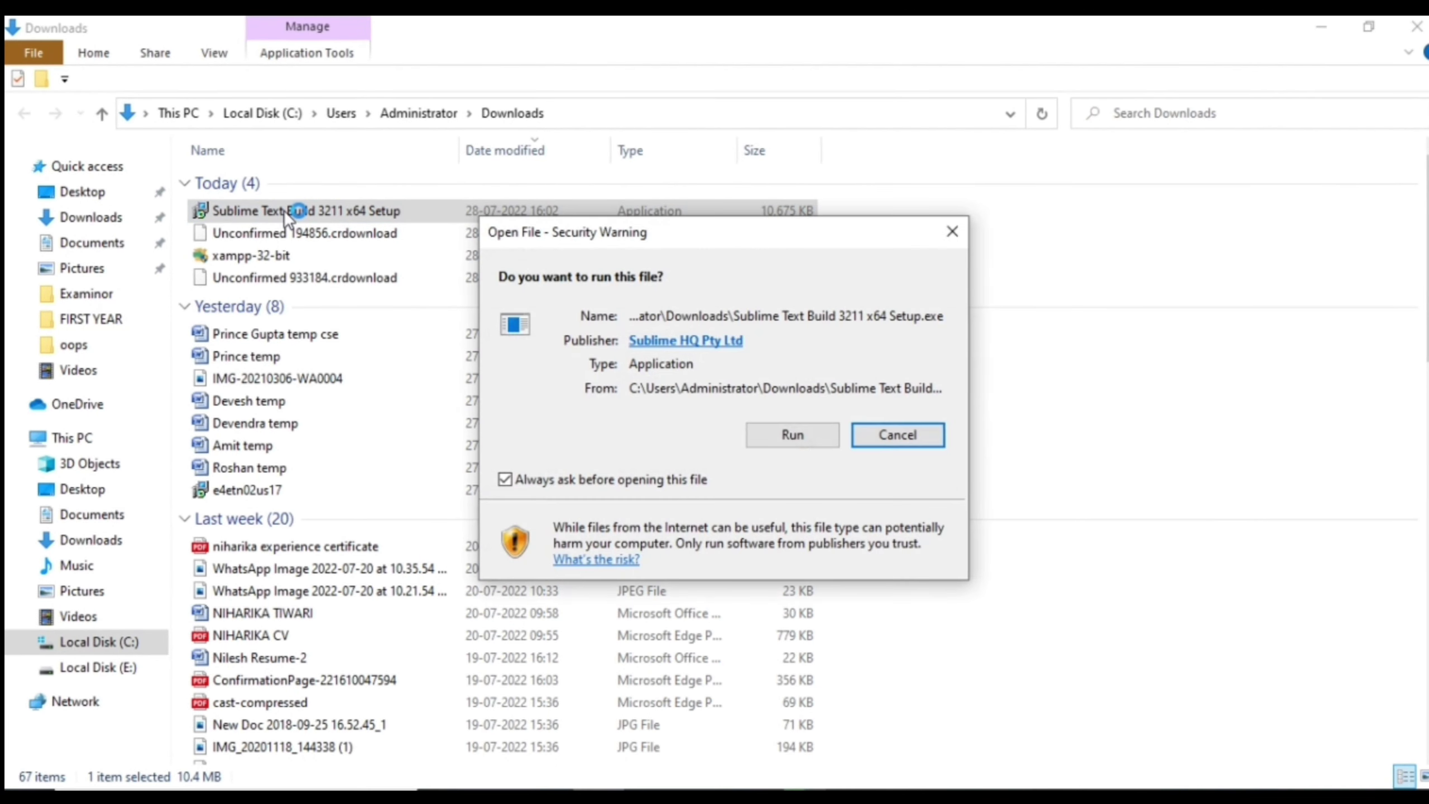
pyautogui.click(790, 437)
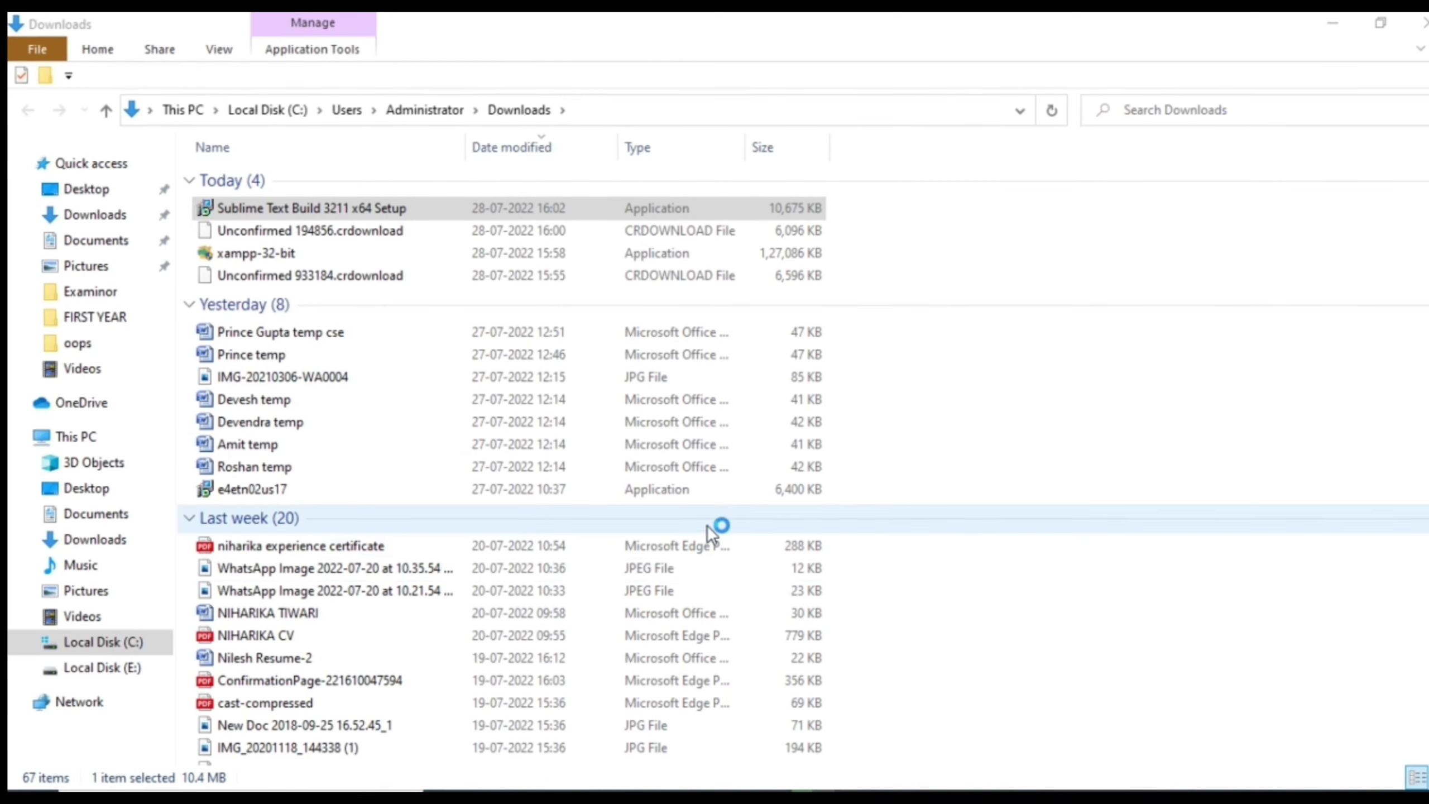
# - Install Sublime Text 3 in C:\Program Files\Sublime Text 3 without adding it to the explorer context menu, and finish the setup
pyautogui.click(1335, 22)
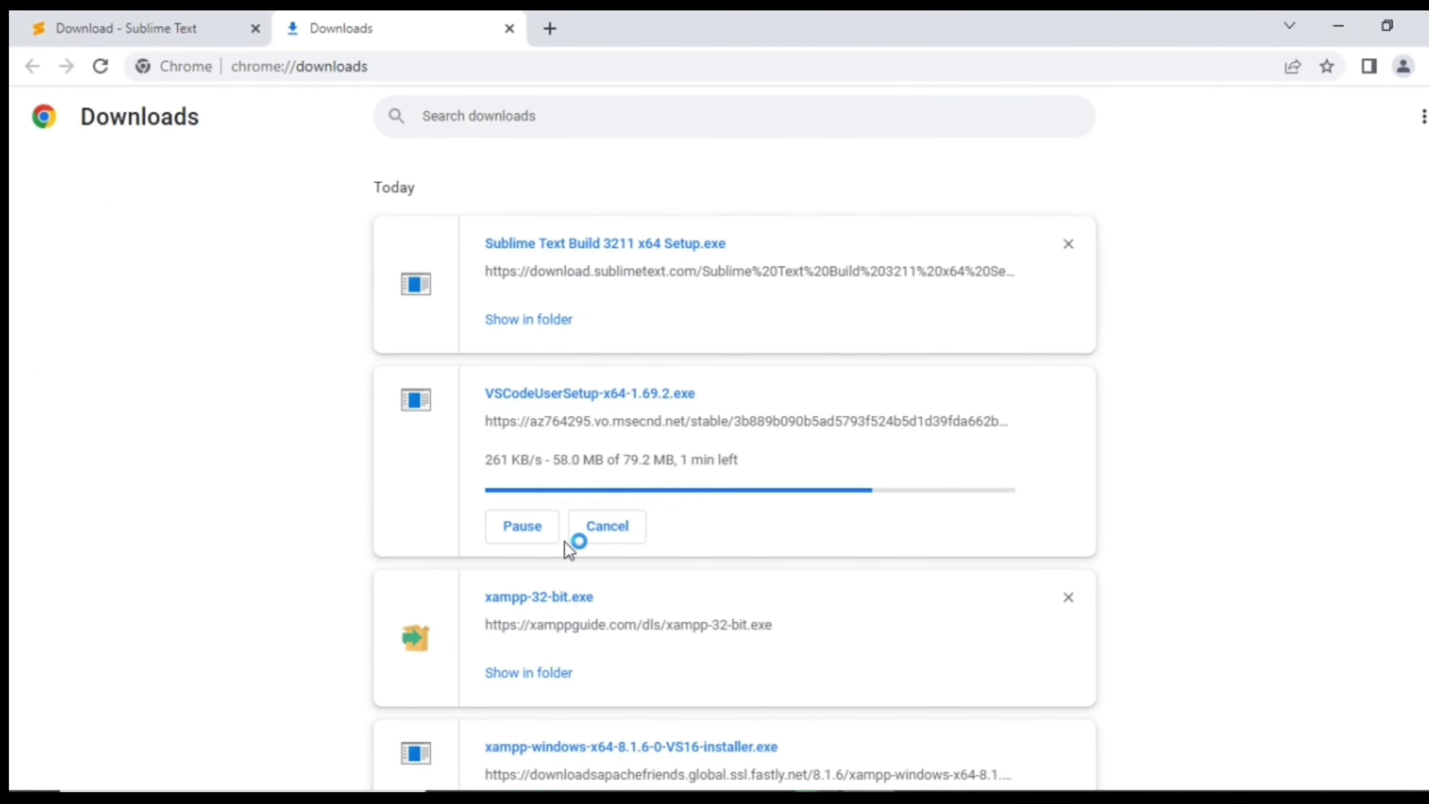
pyautogui.scroll(-4, 563, 548)
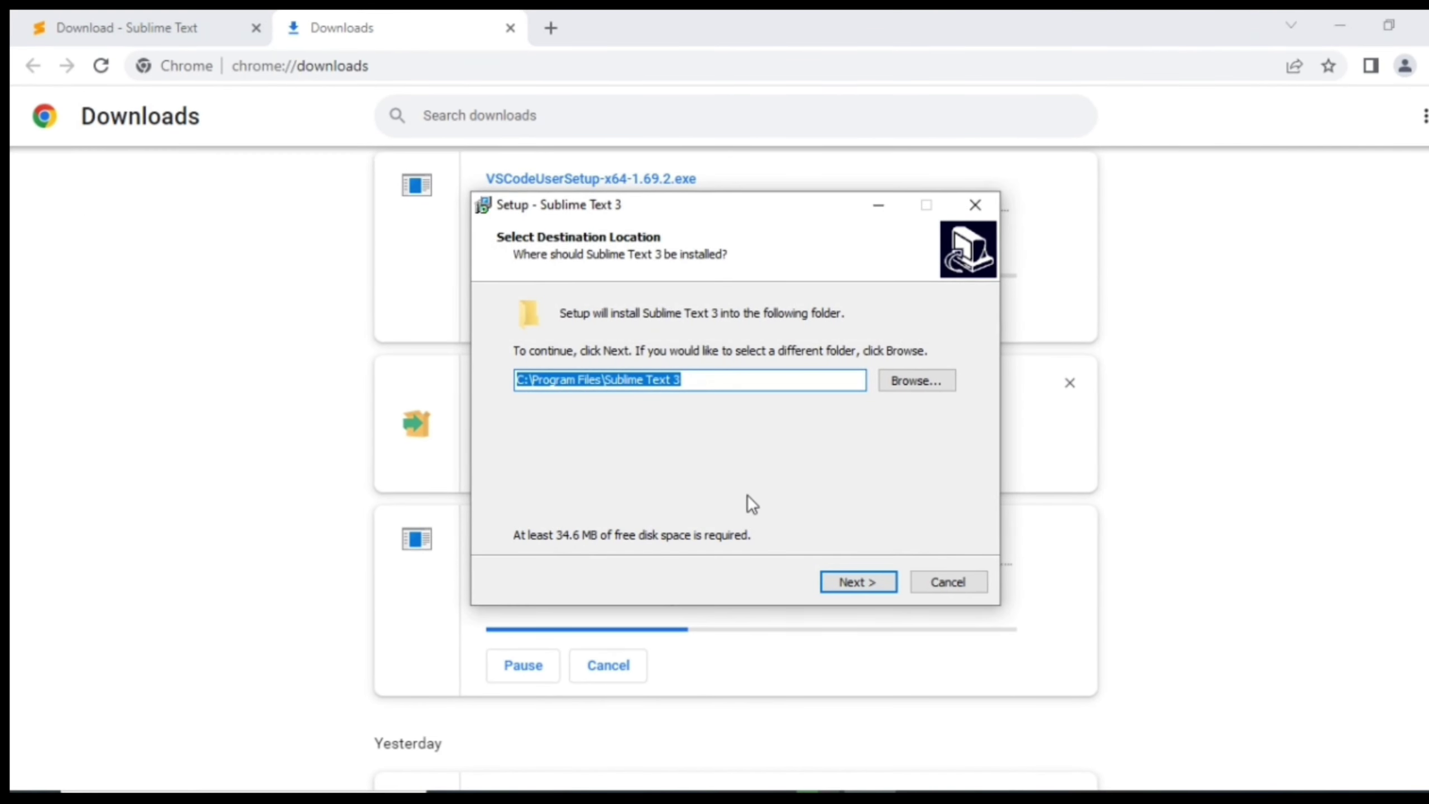
pyautogui.click(860, 583)
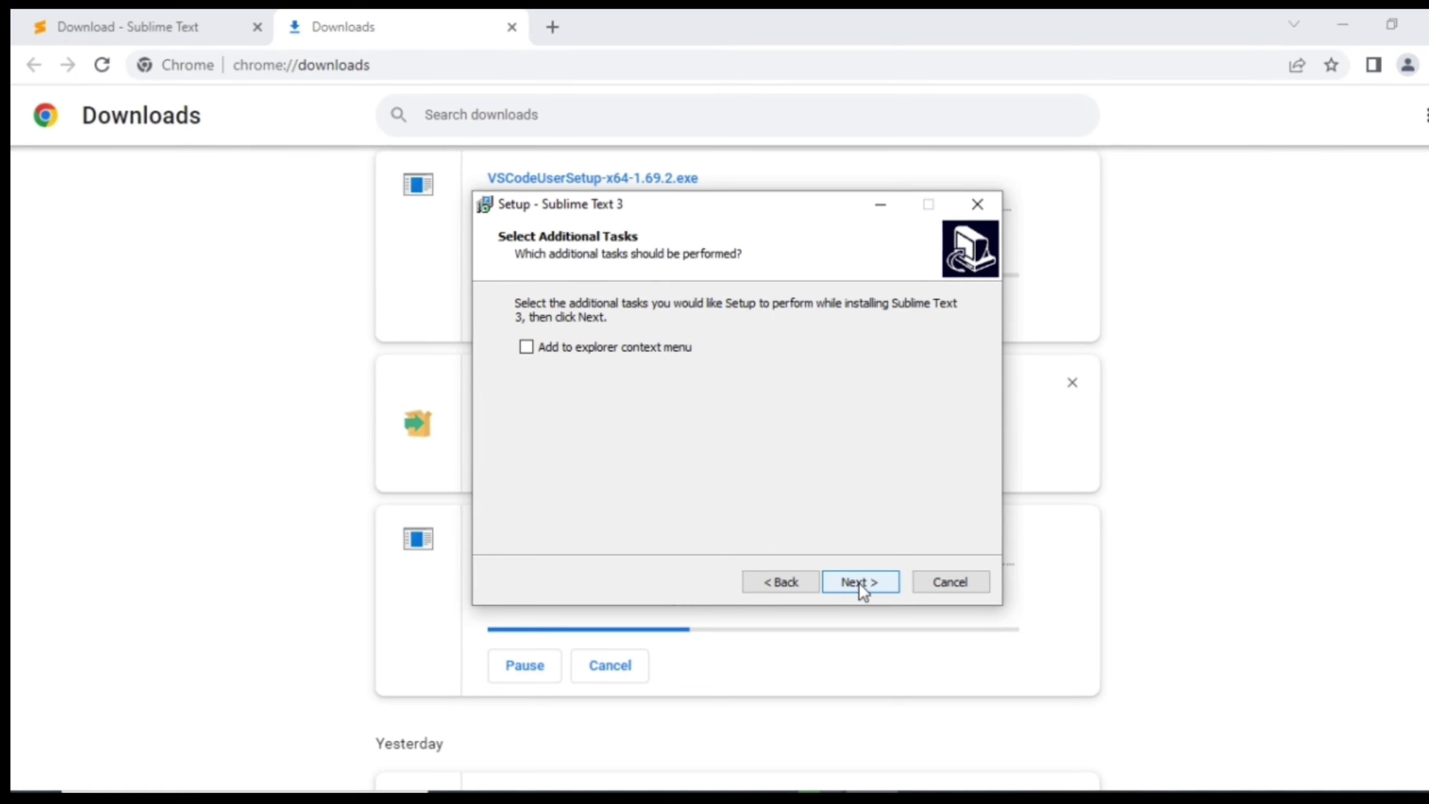
pyautogui.click(860, 583)
pyautogui.click(865, 584)
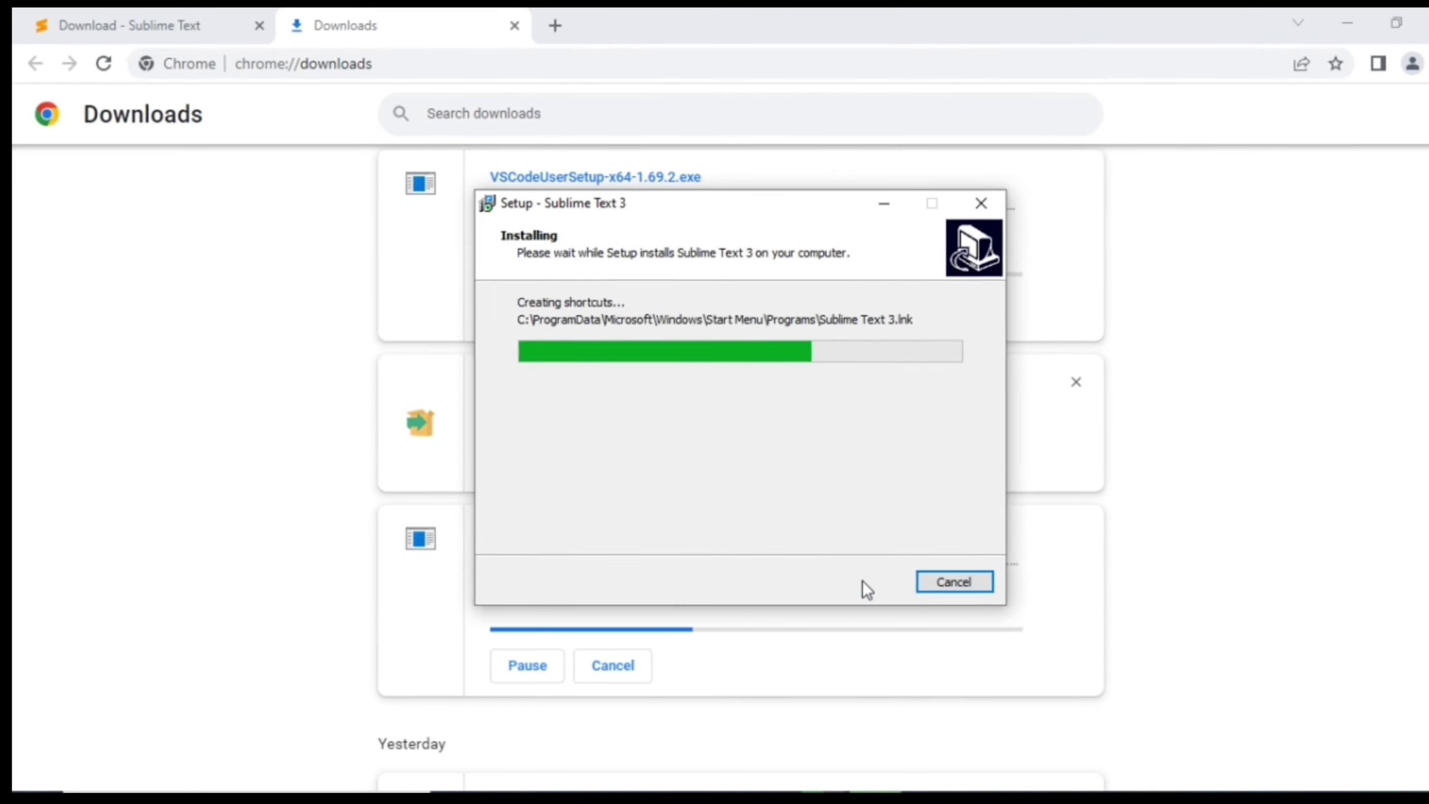
pyautogui.click(861, 580)
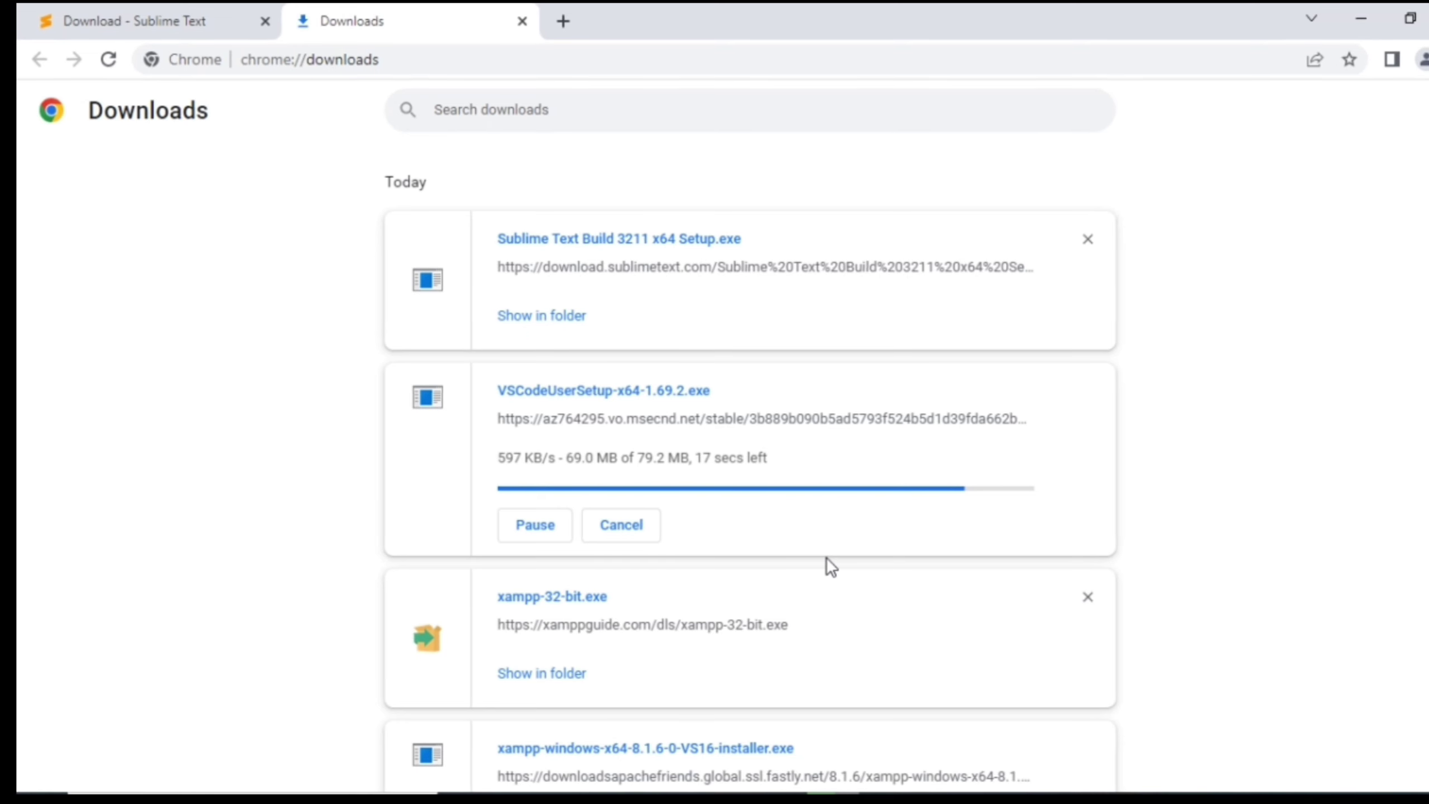
# - Check the remaining downloads and minimize the browser to show the desktop
pyautogui.scroll(-2, 821, 559)
pyautogui.scroll(2, 811, 581)
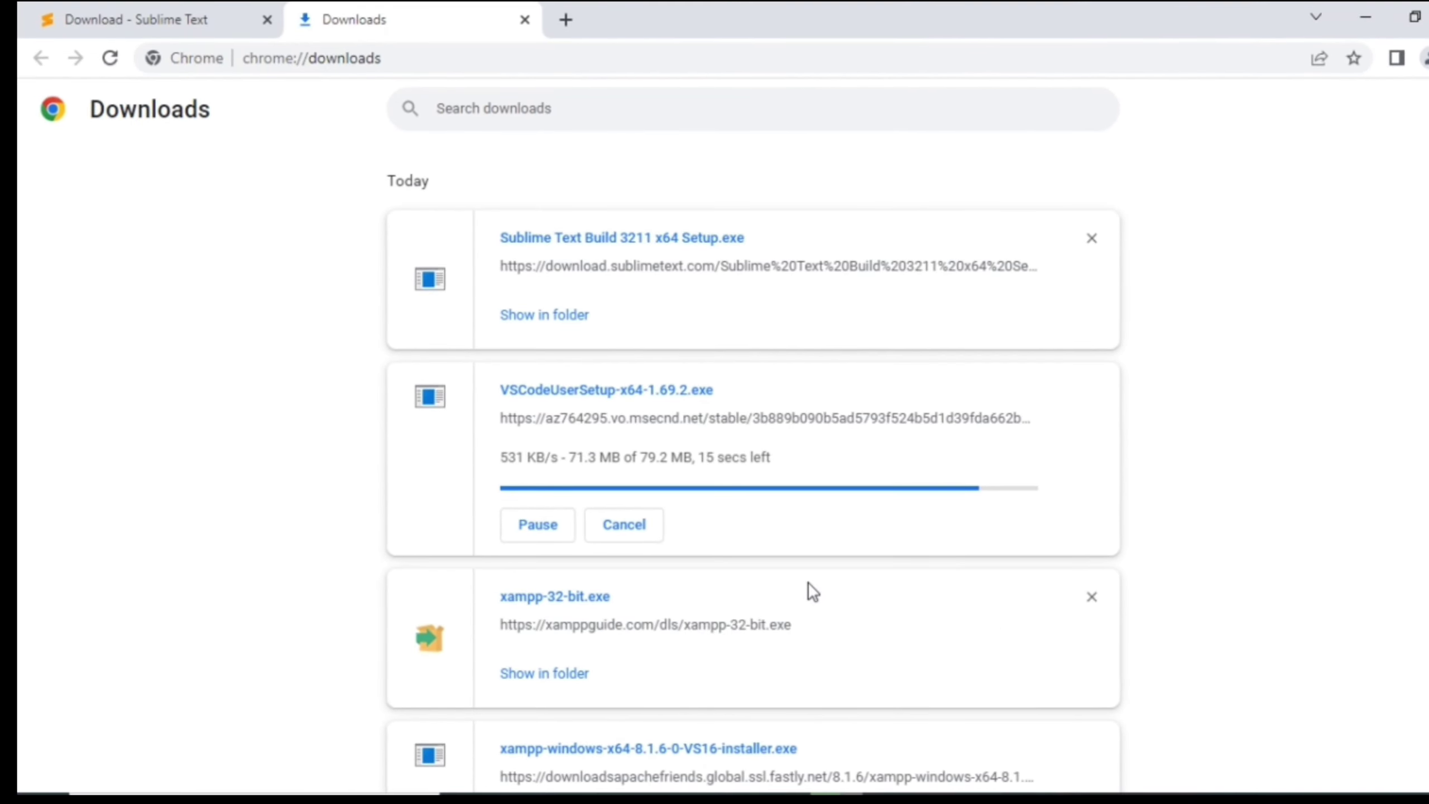
pyautogui.click(1385, 20)
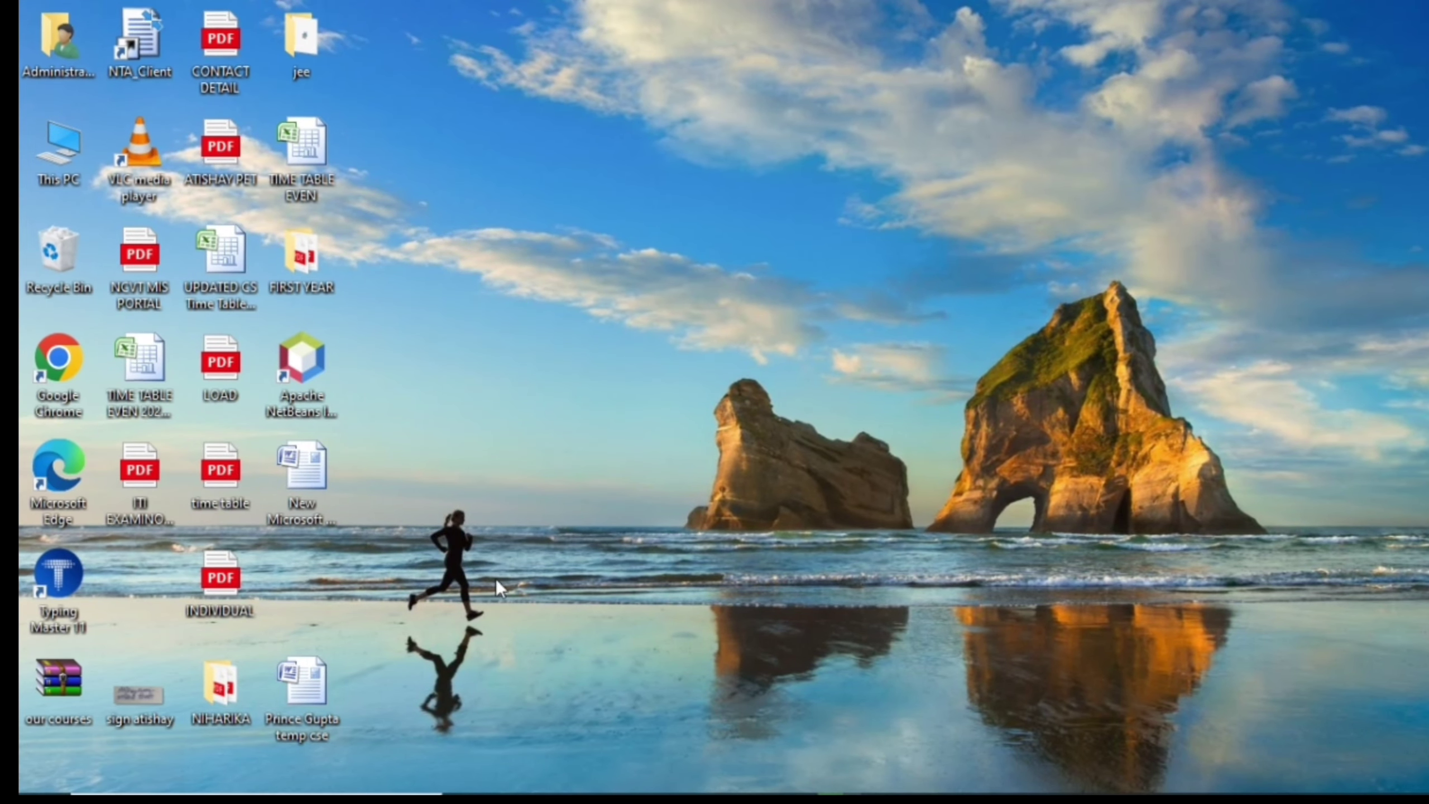
pyautogui.rightClick(520, 535)
pyautogui.click(564, 597)
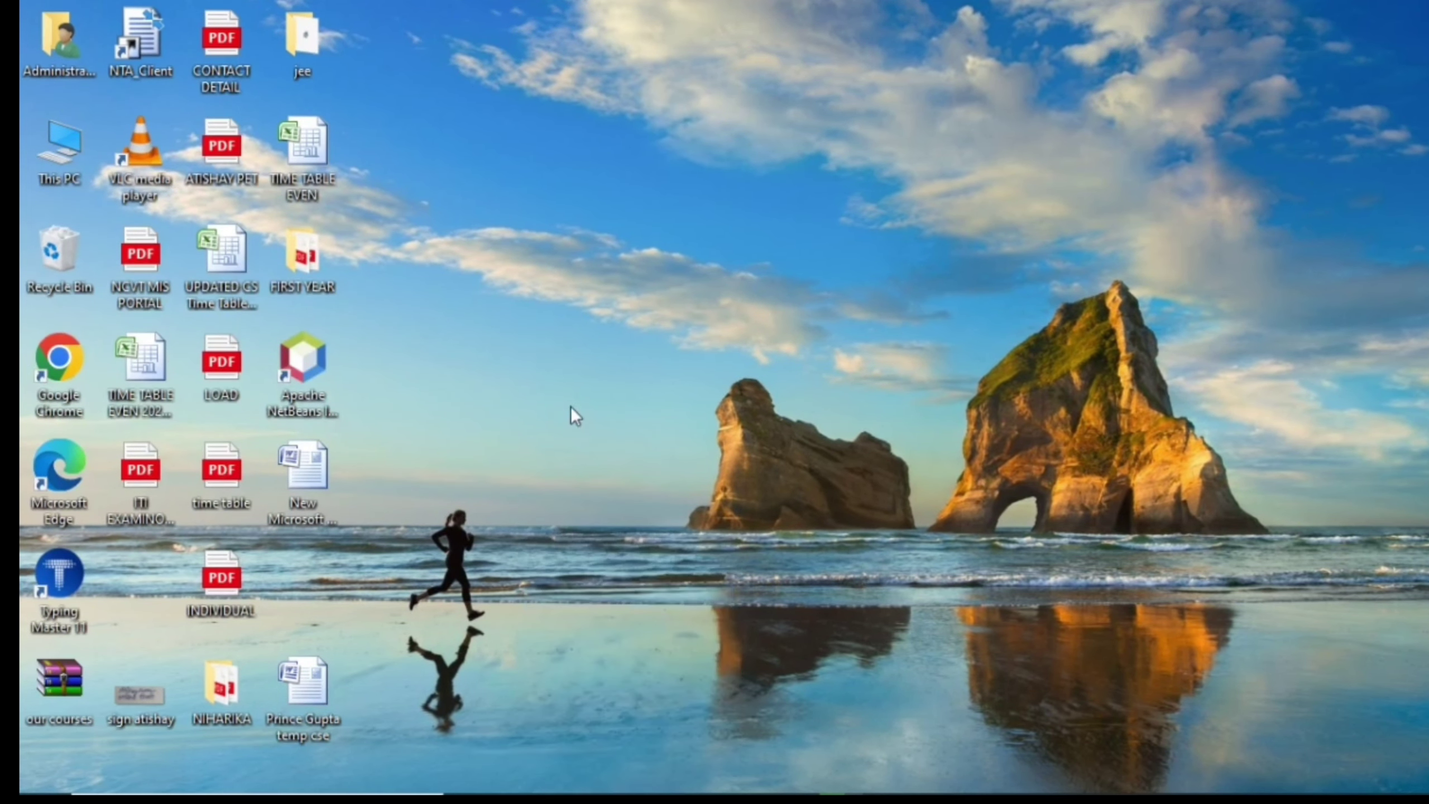
pyautogui.rightClick(571, 407)
pyautogui.click(639, 472)
pyautogui.rightClick(592, 394)
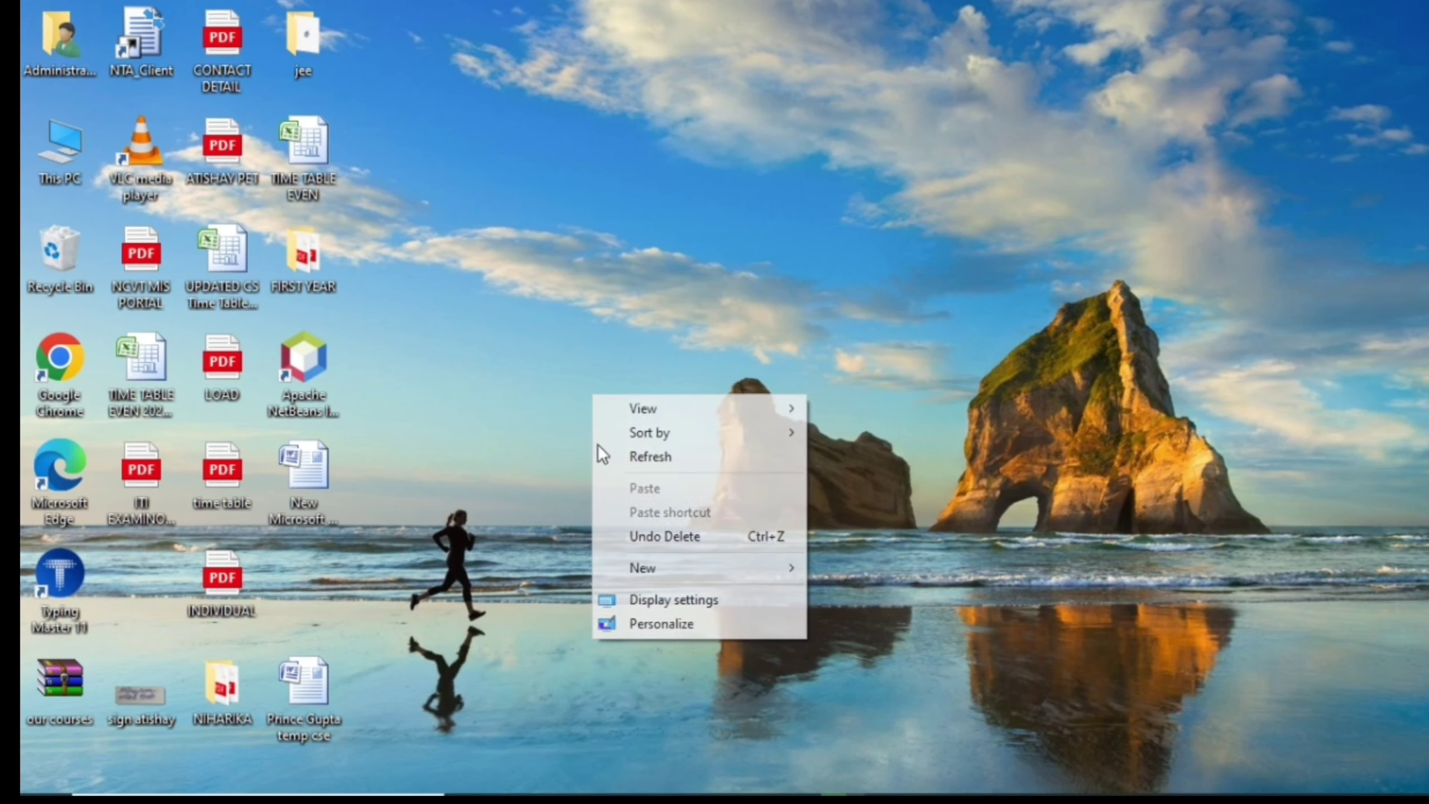
pyautogui.click(659, 457)
pyautogui.rightClick(614, 360)
pyautogui.click(644, 424)
pyautogui.rightClick(566, 331)
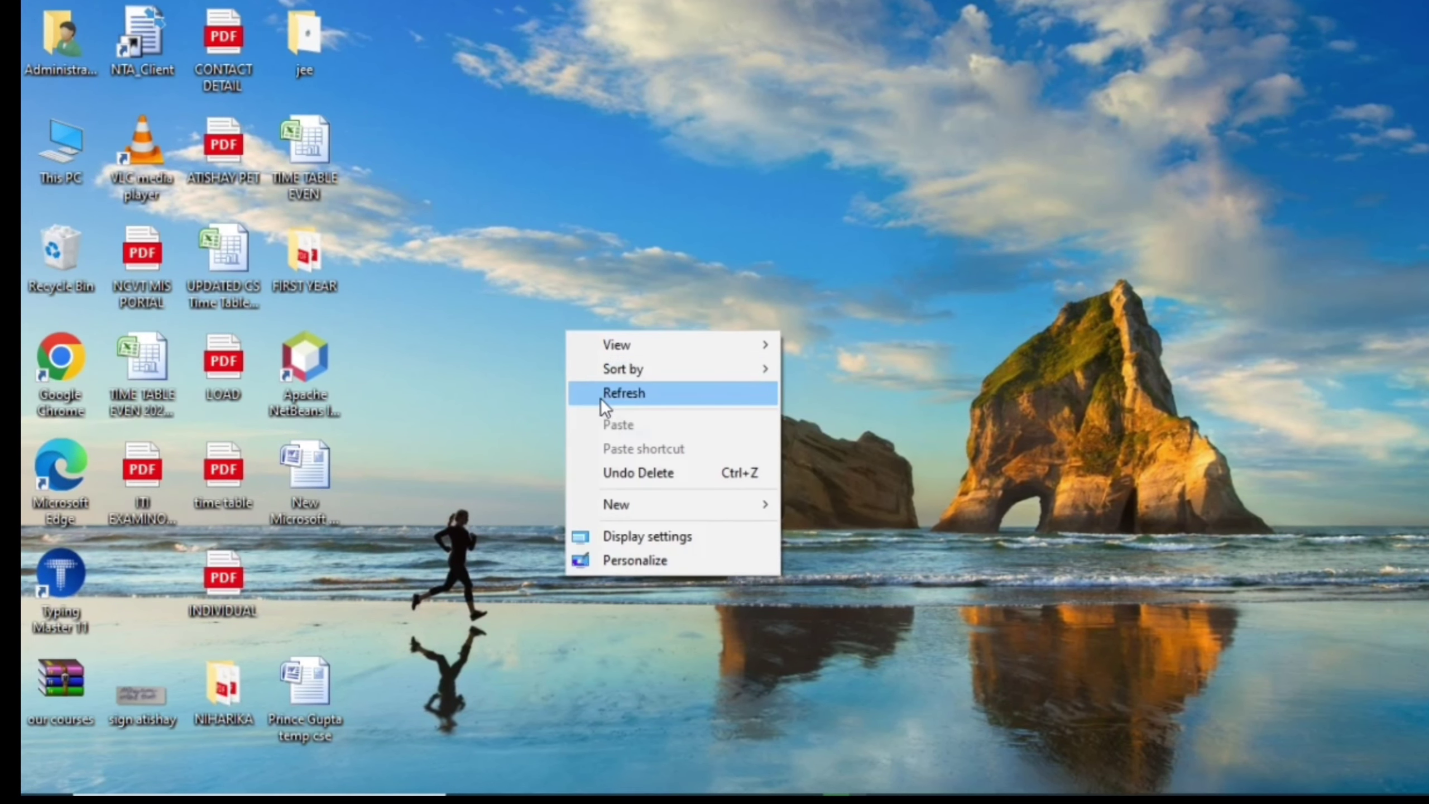
pyautogui.click(601, 398)
pyautogui.rightClick(532, 269)
pyautogui.click(578, 339)
pyautogui.rightClick(501, 245)
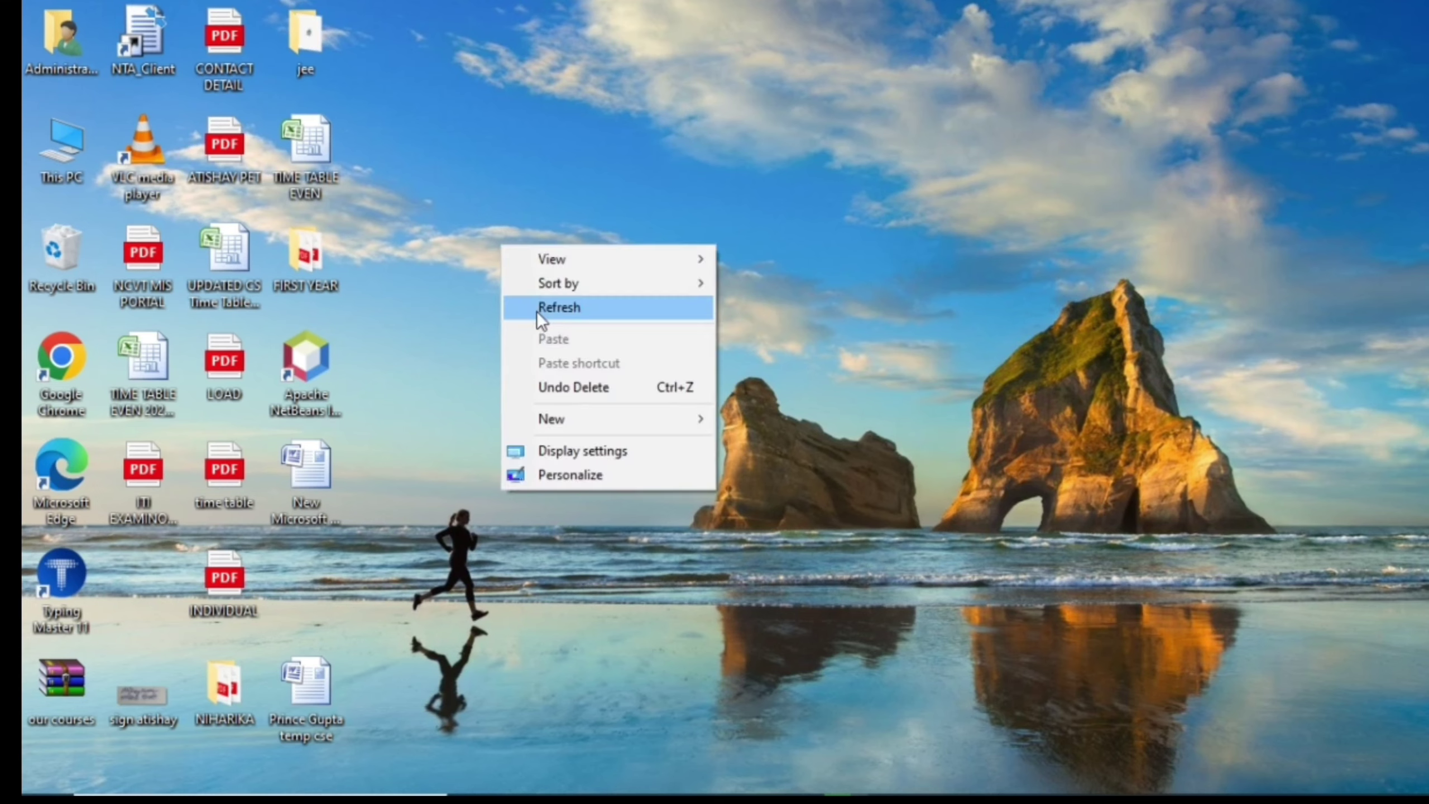
pyautogui.click(536, 310)
pyautogui.rightClick(483, 226)
pyautogui.click(519, 297)
pyautogui.rightClick(498, 252)
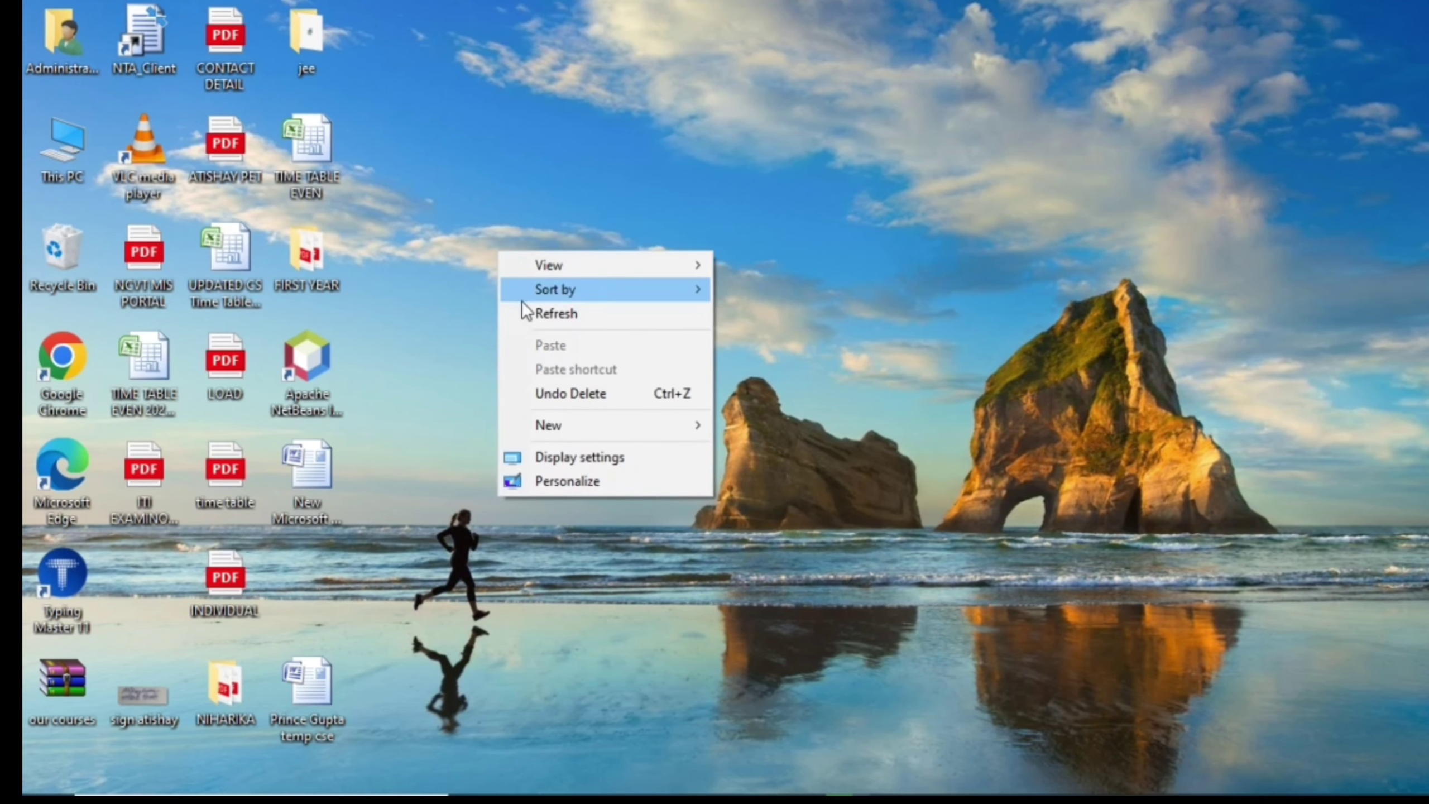
pyautogui.click(527, 311)
pyautogui.rightClick(472, 228)
pyautogui.click(516, 297)
pyautogui.rightClick(488, 227)
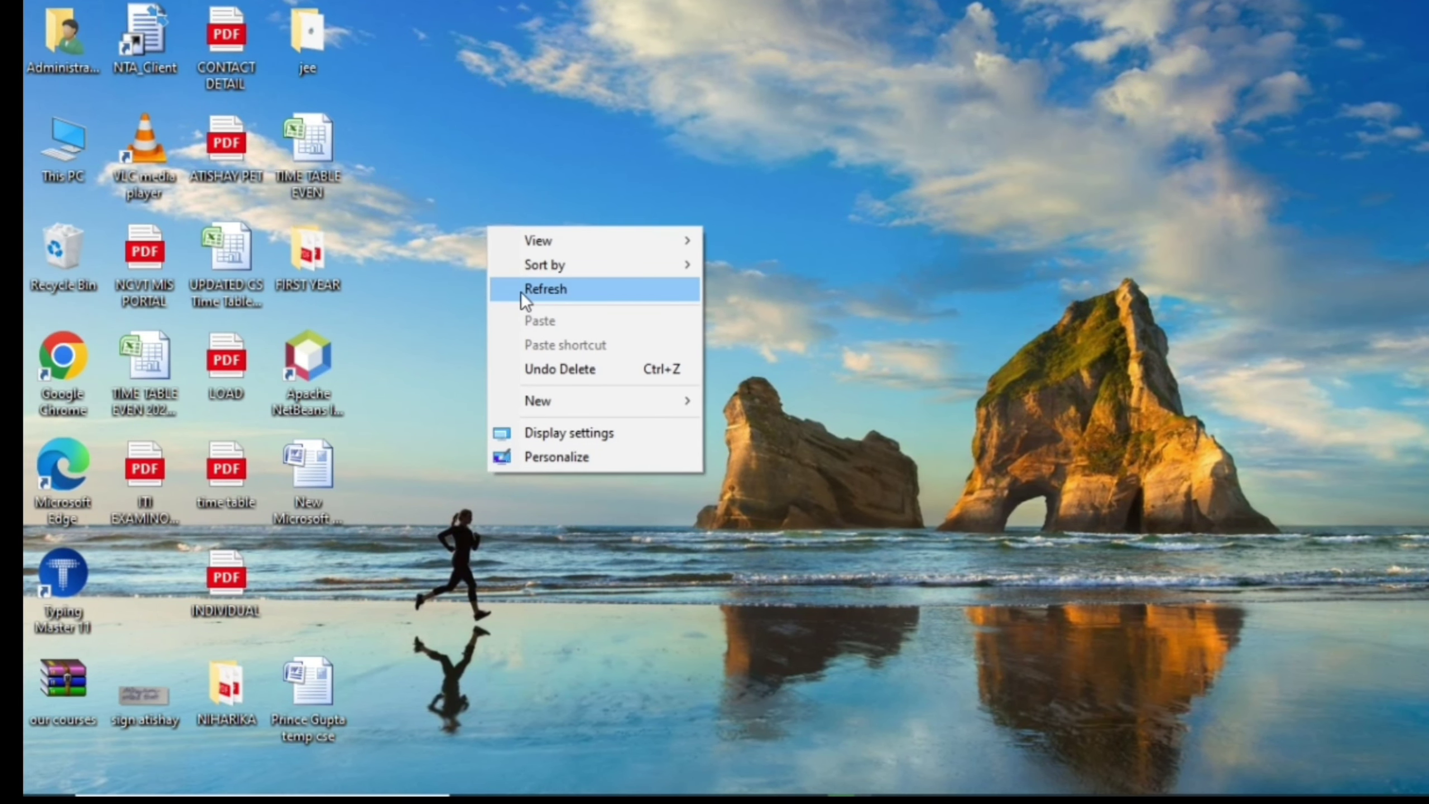
pyautogui.click(520, 292)
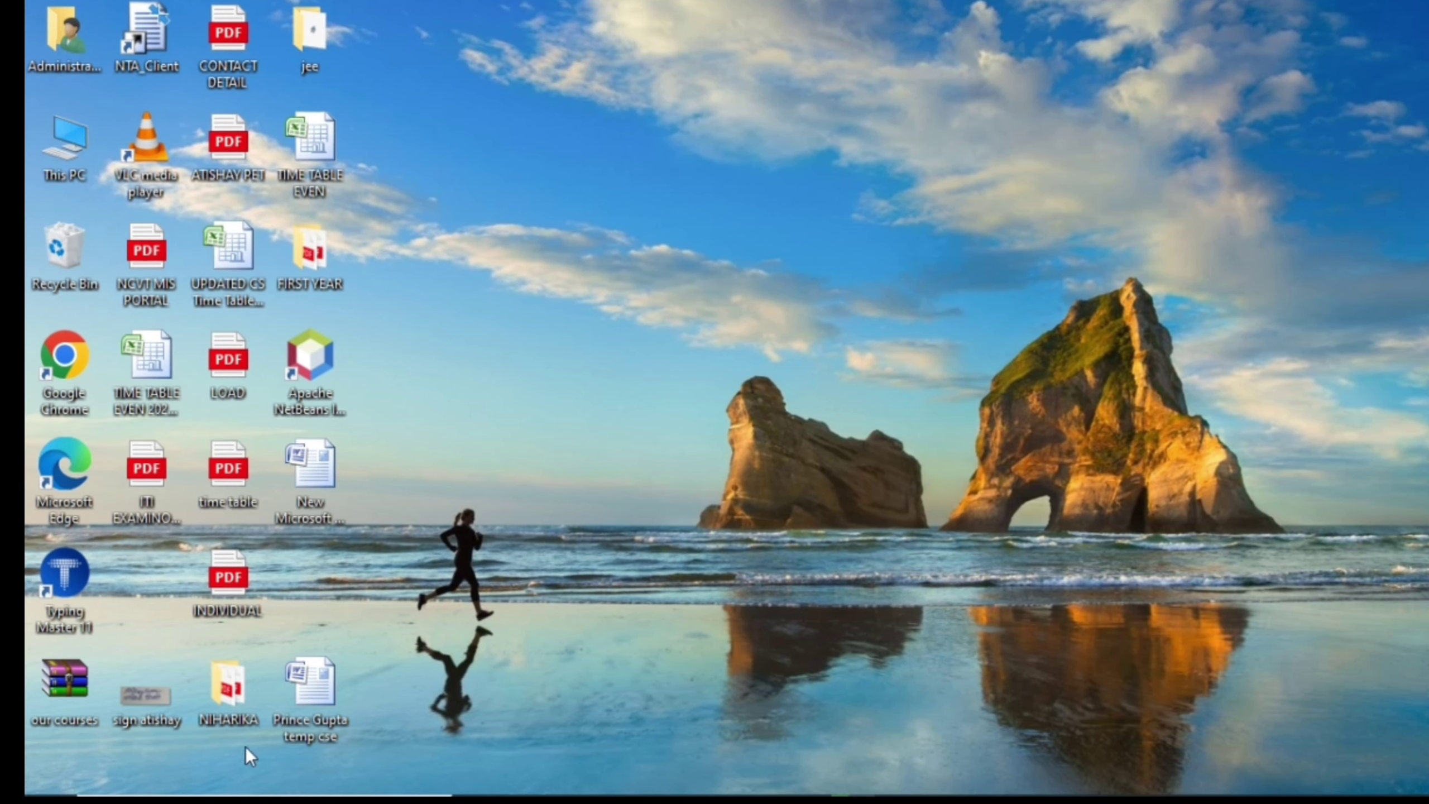
# - Find Sublime Text 3 among the installed Windows apps and launch it
pyautogui.press('super')
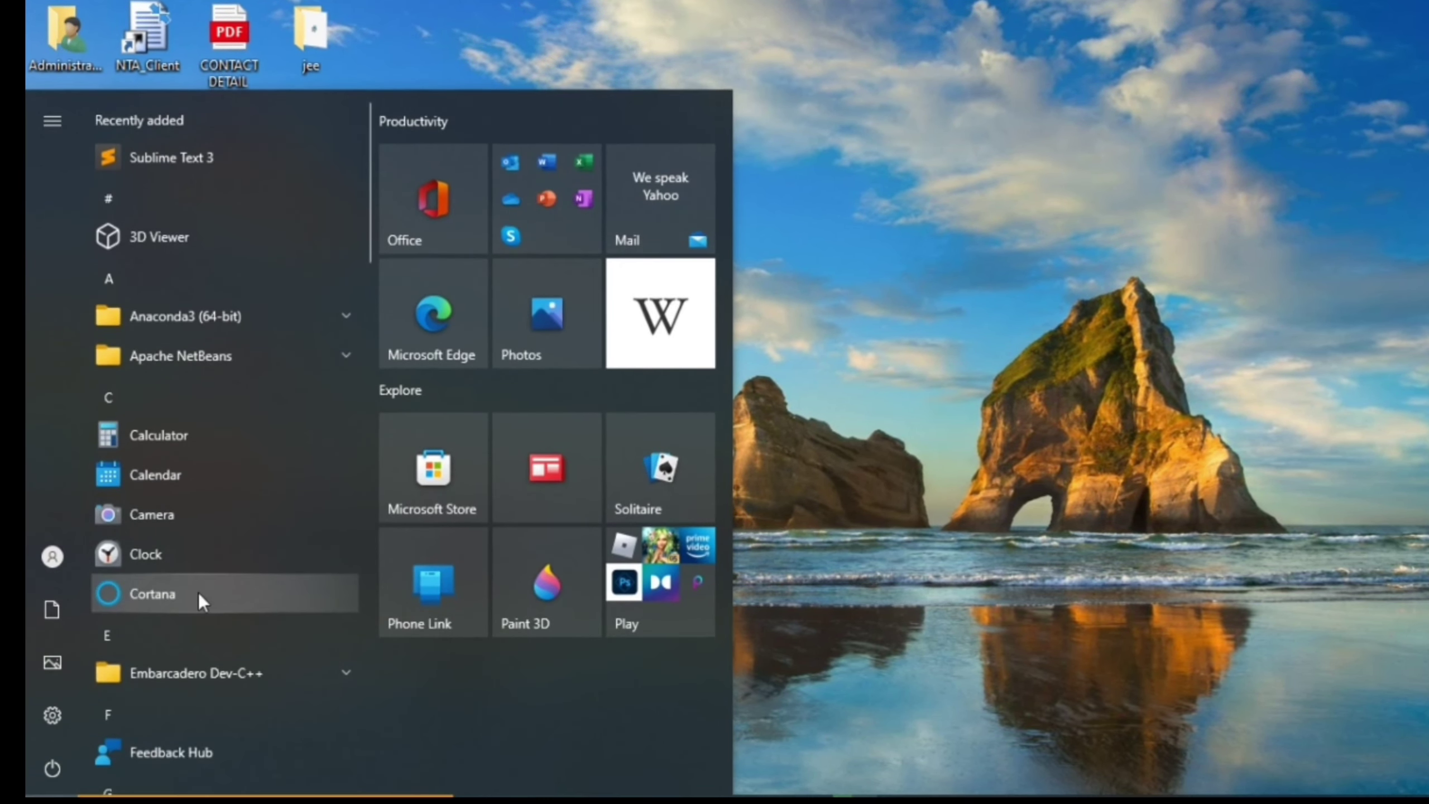
pyautogui.scroll(-5, 199, 590)
pyautogui.scroll(-4, 201, 590)
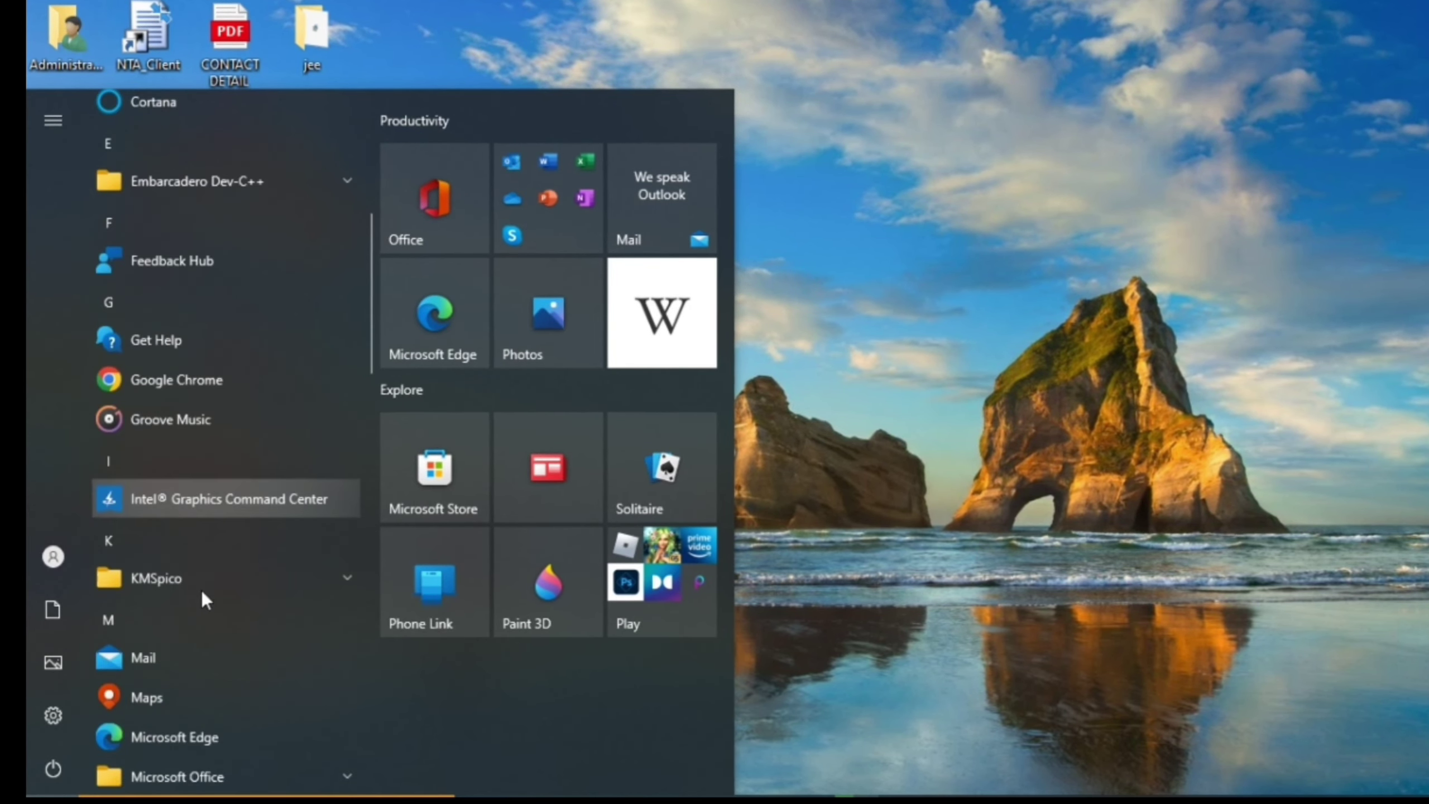
pyautogui.scroll(-5, 202, 593)
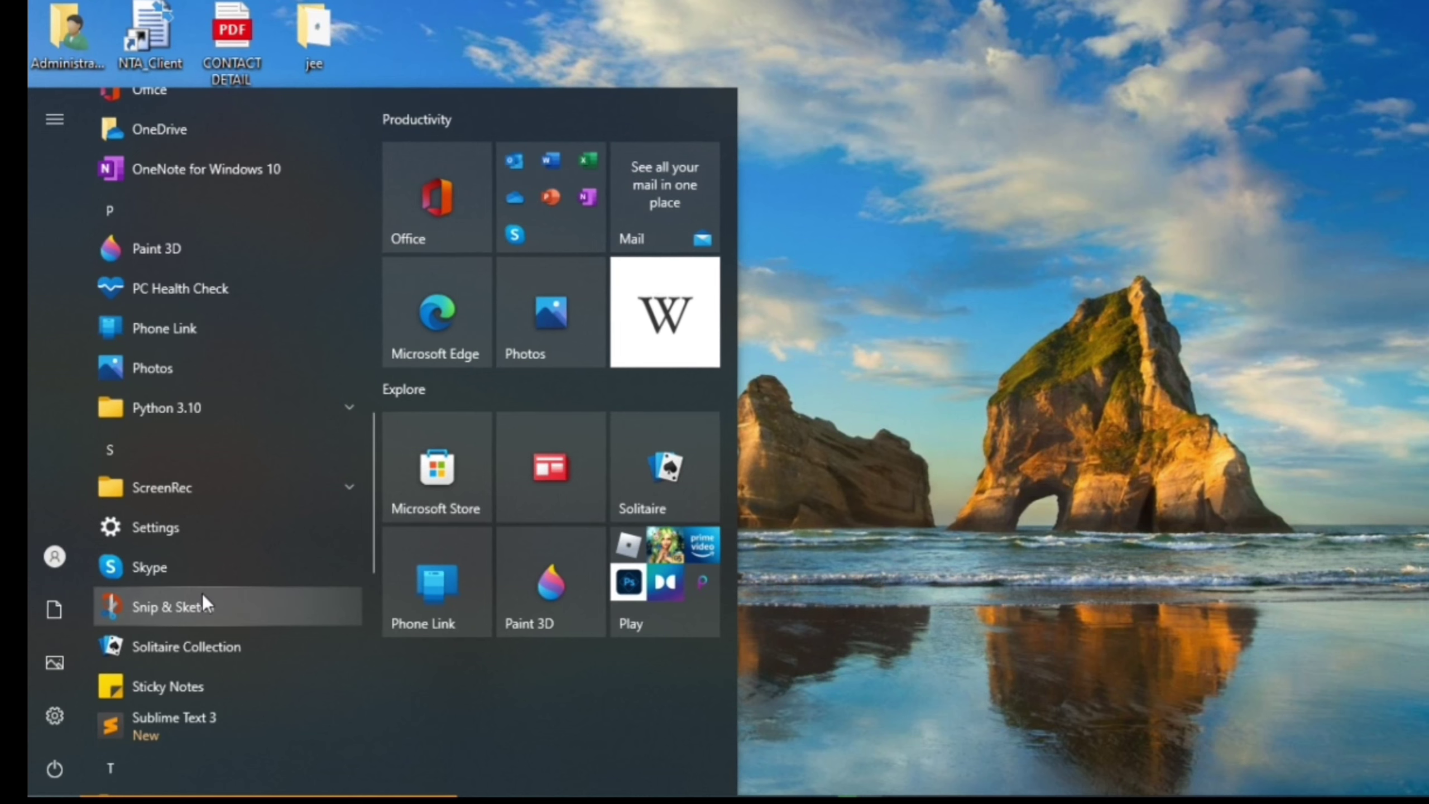
pyautogui.click(163, 724)
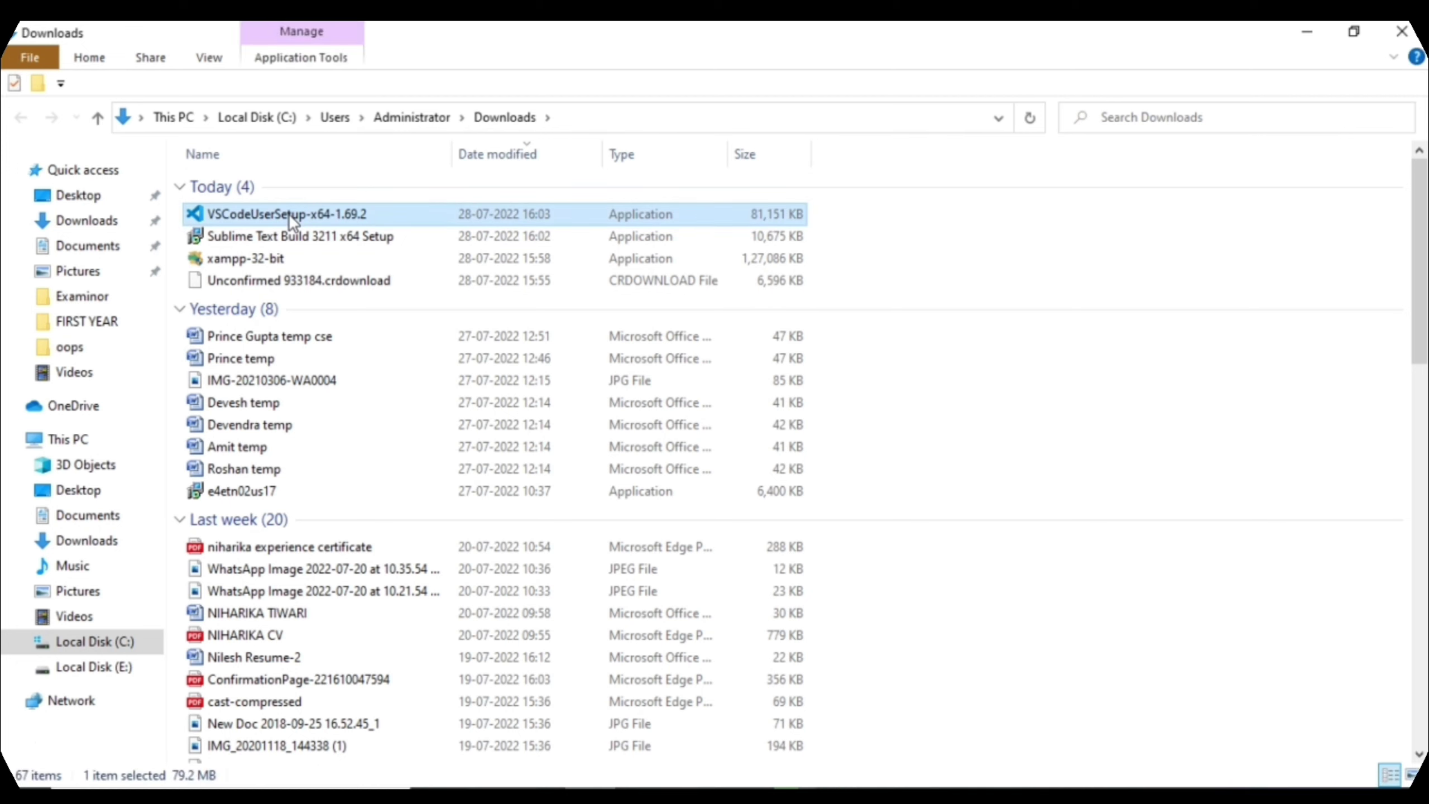
# - Run the VSCodeUserSetup-x64-1.69.2 installer from the Downloads folder, allowing the security warning, and minimize the folder window
pyautogui.doubleClick(288, 213)
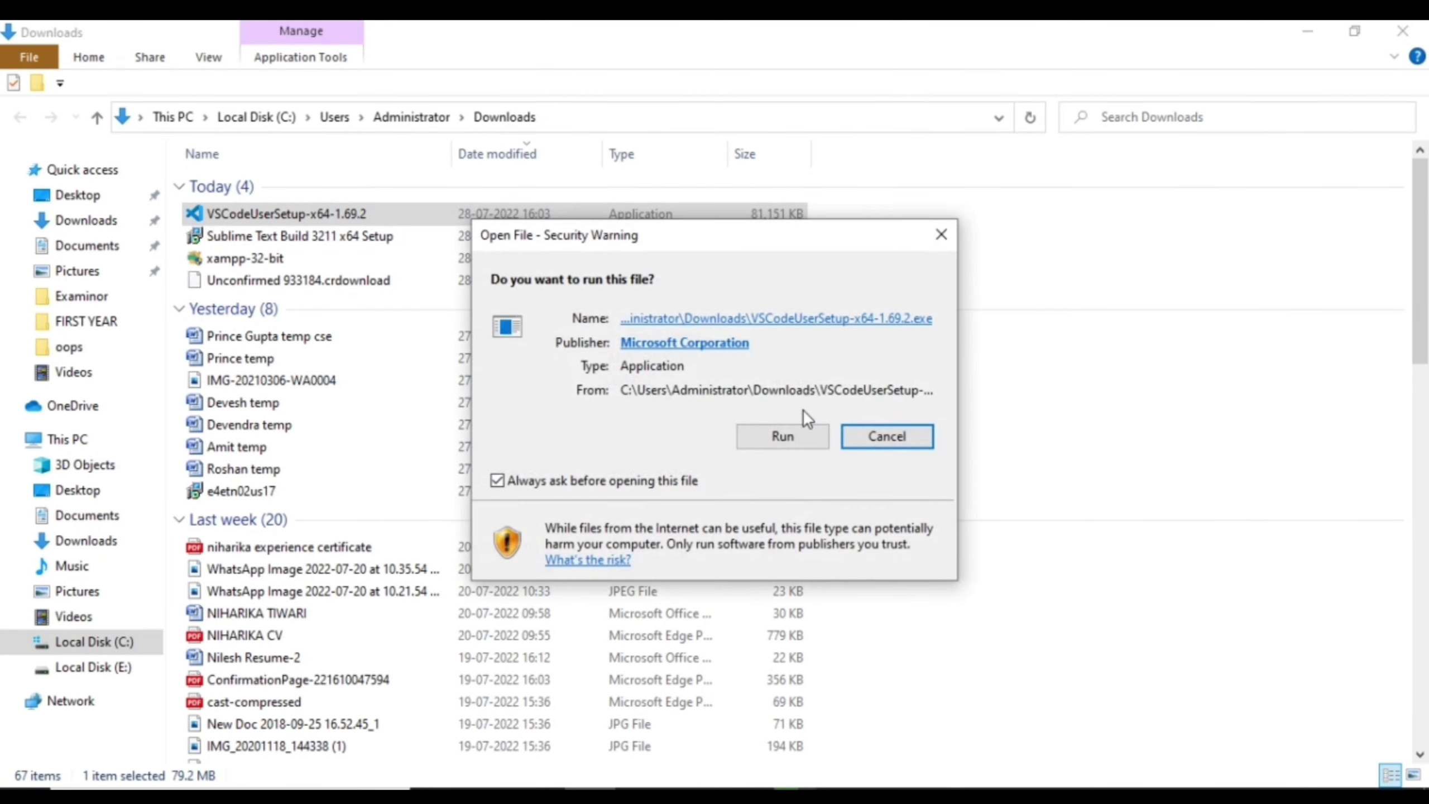
pyautogui.click(784, 437)
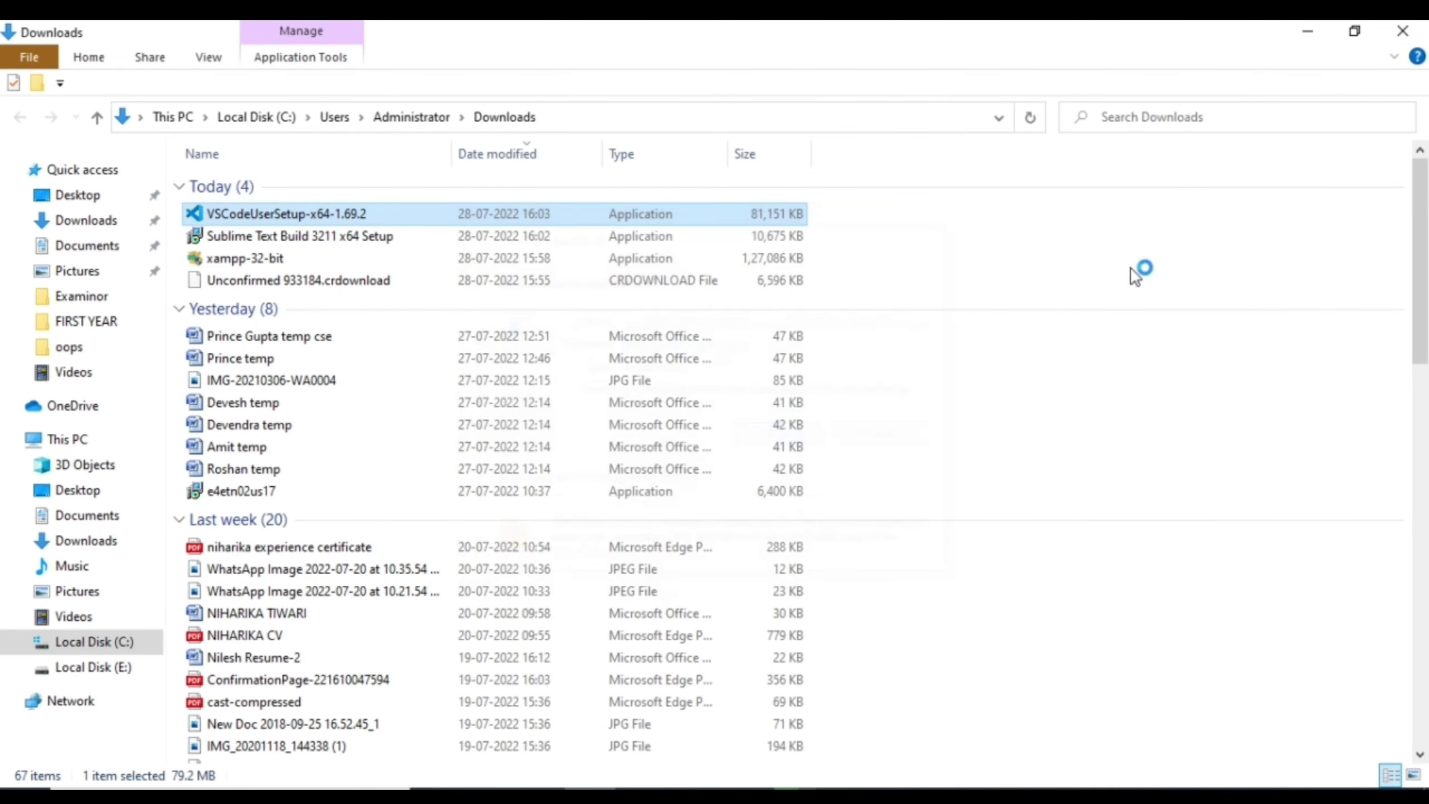
pyautogui.click(1304, 37)
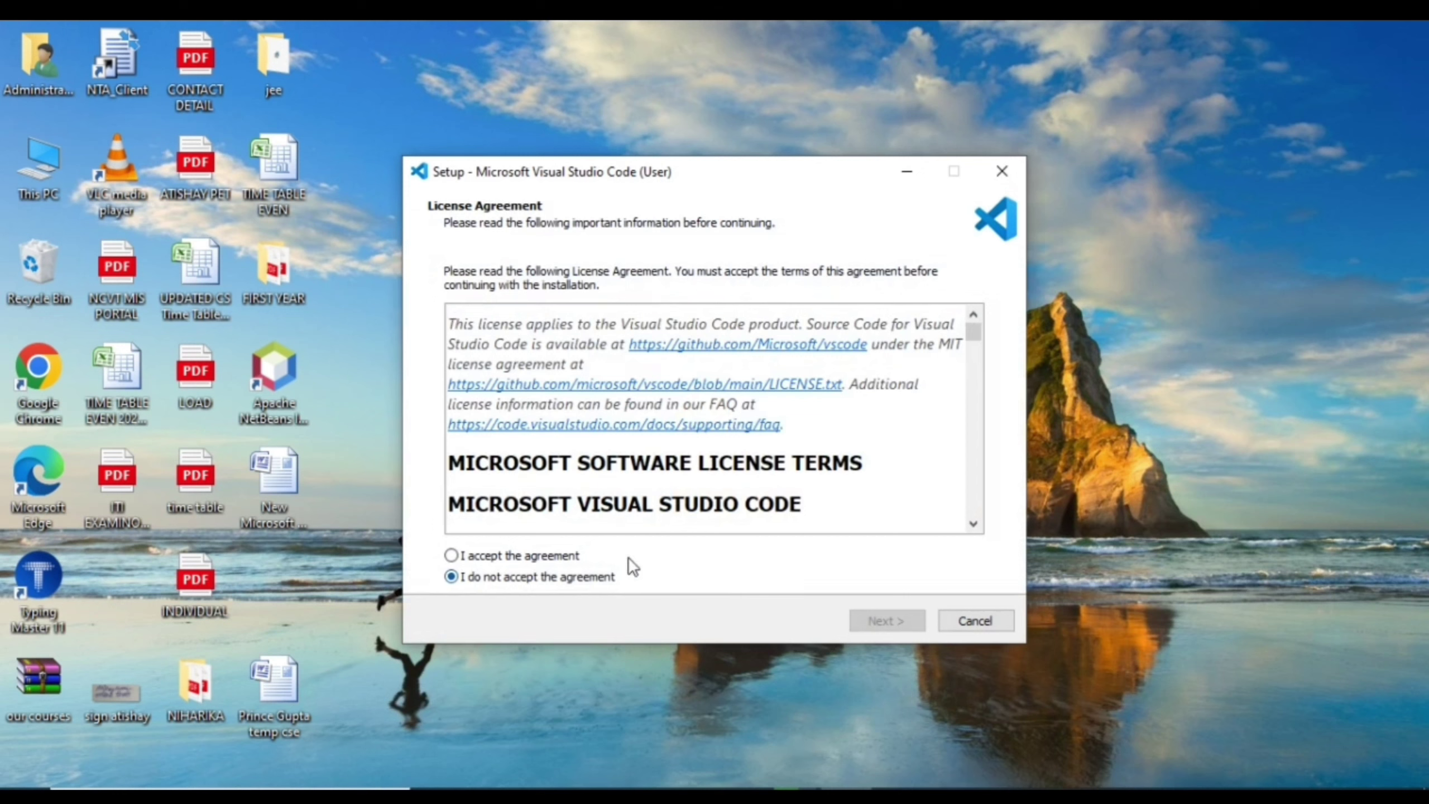
# - Accept the license agreement, install Visual Studio Code with a desktop icon and the default additional tasks, and finish the setup
pyautogui.click(894, 622)
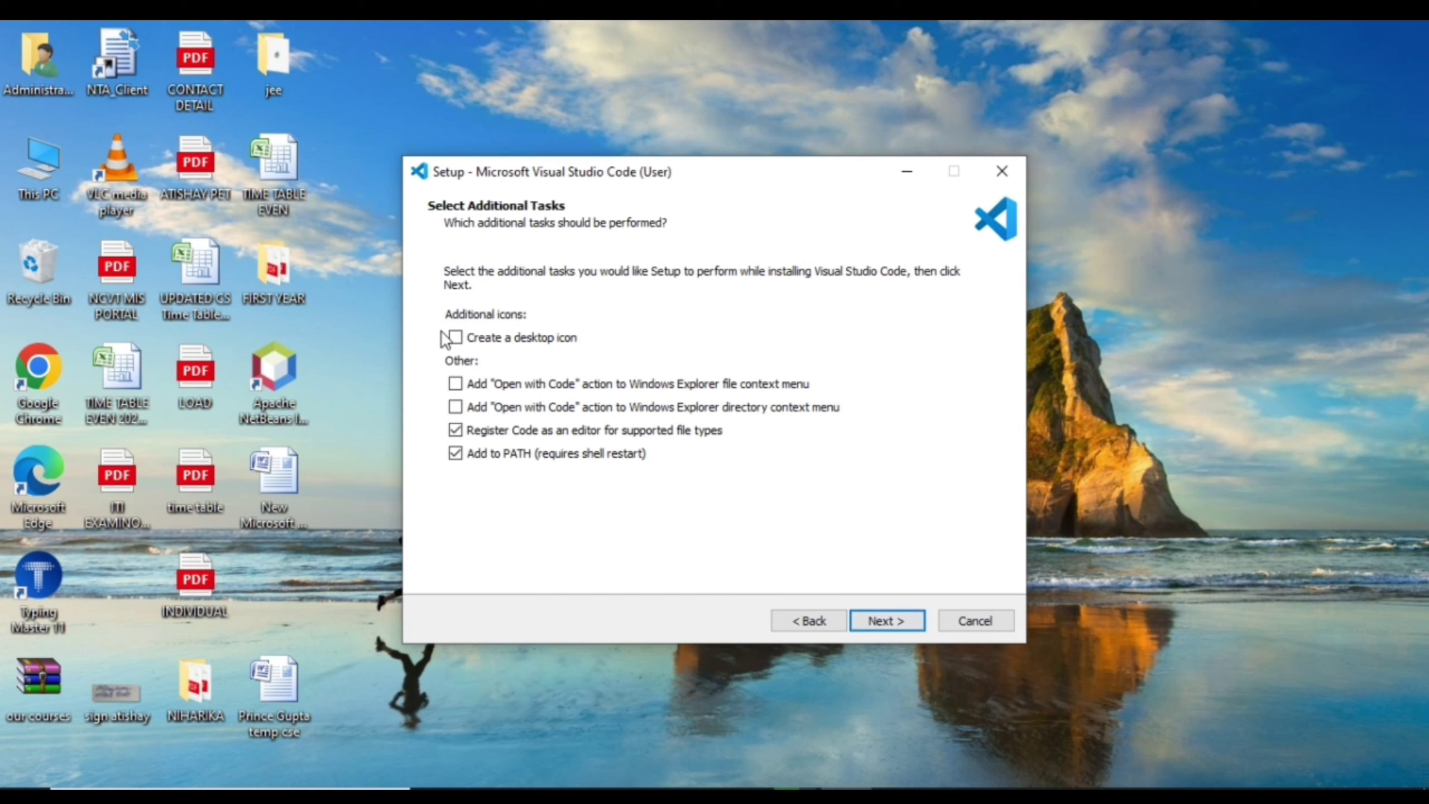
pyautogui.click(889, 621)
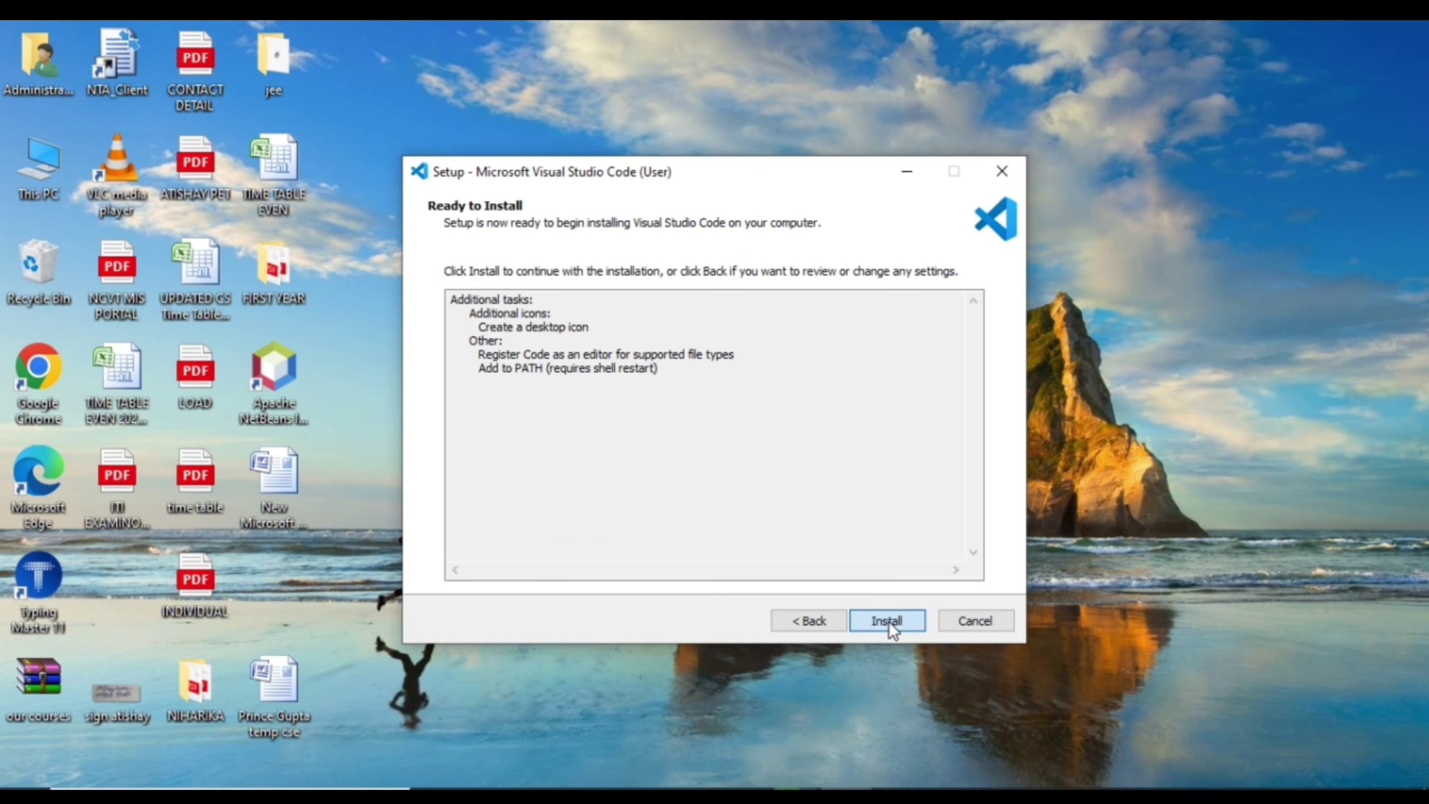
pyautogui.click(889, 621)
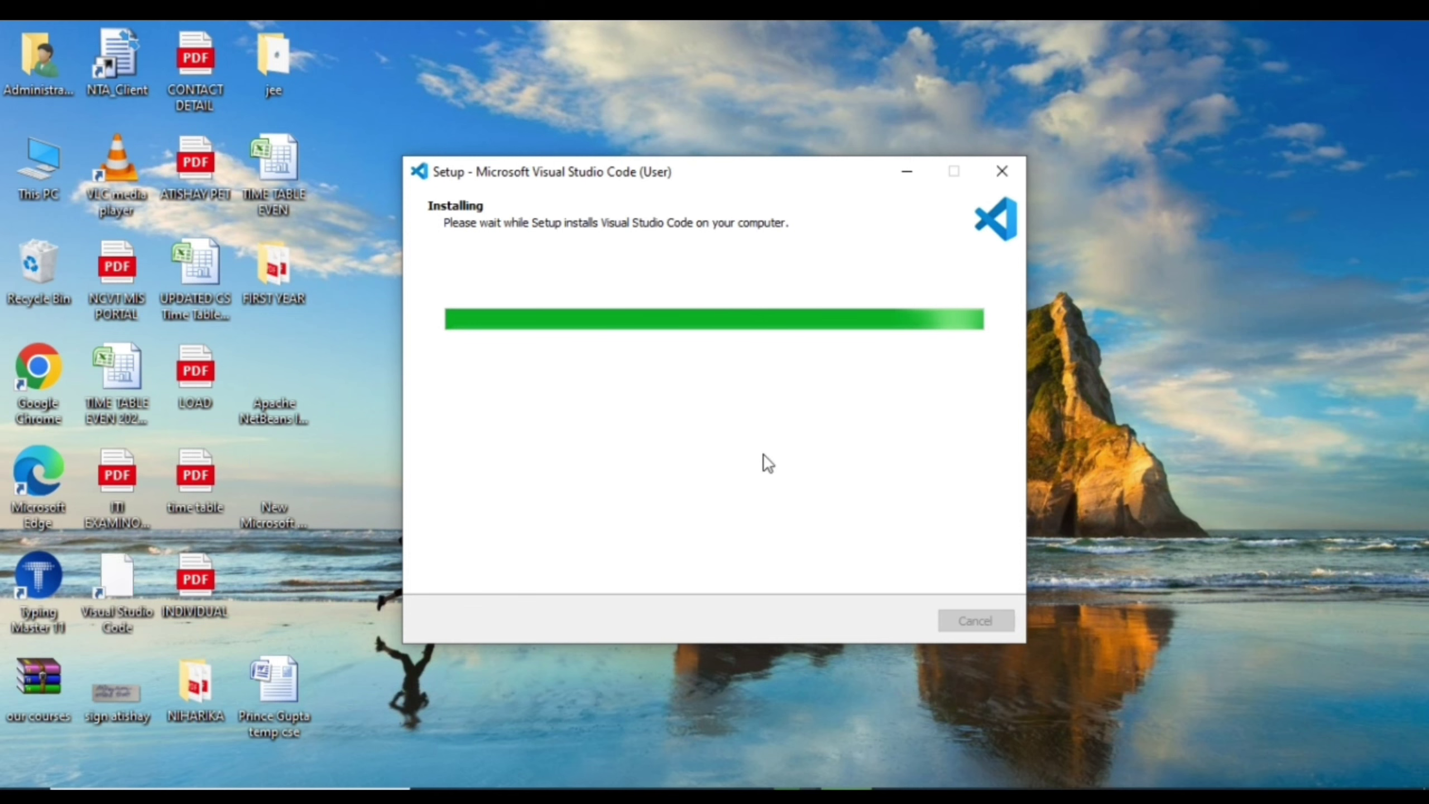
pyautogui.click(888, 615)
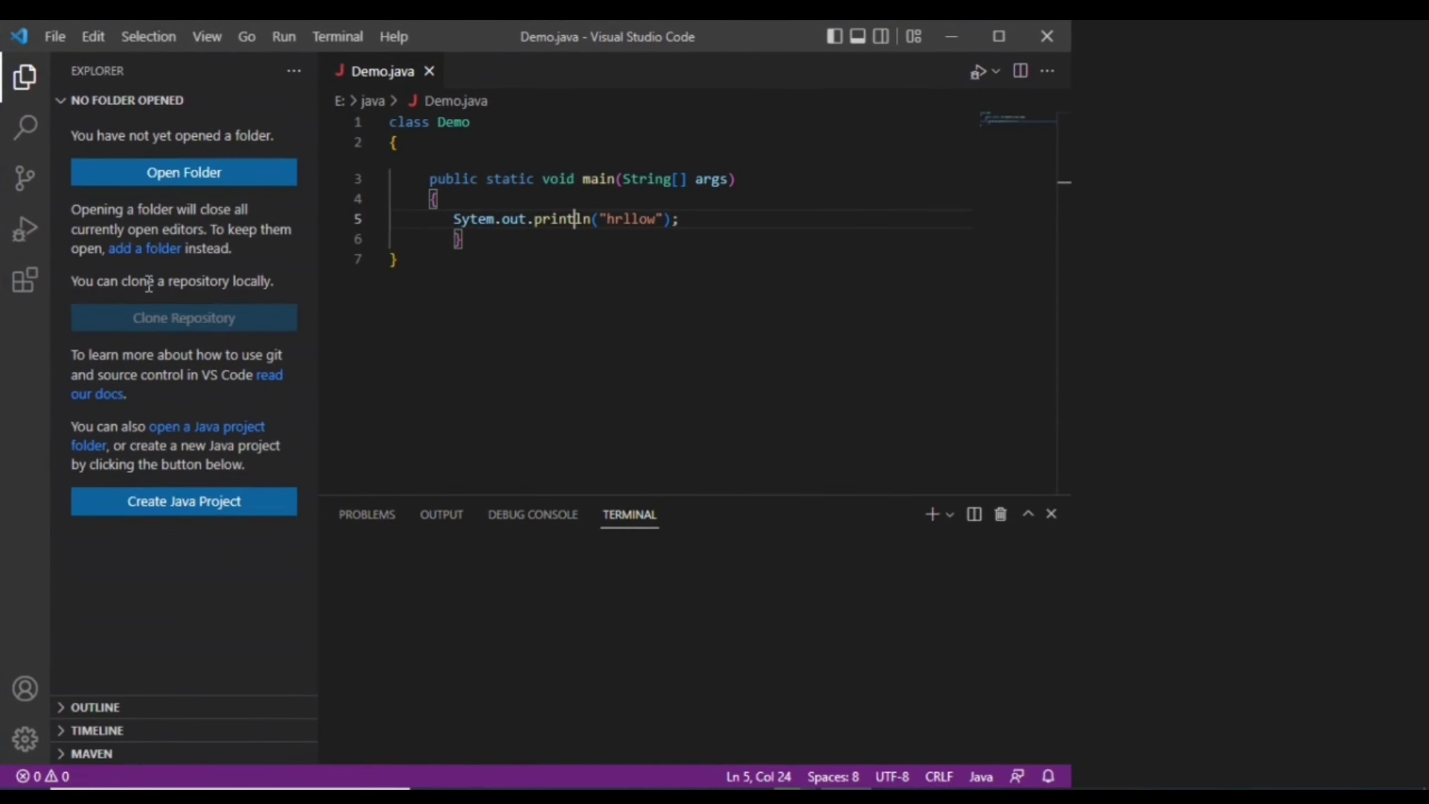
pyautogui.click(52, 36)
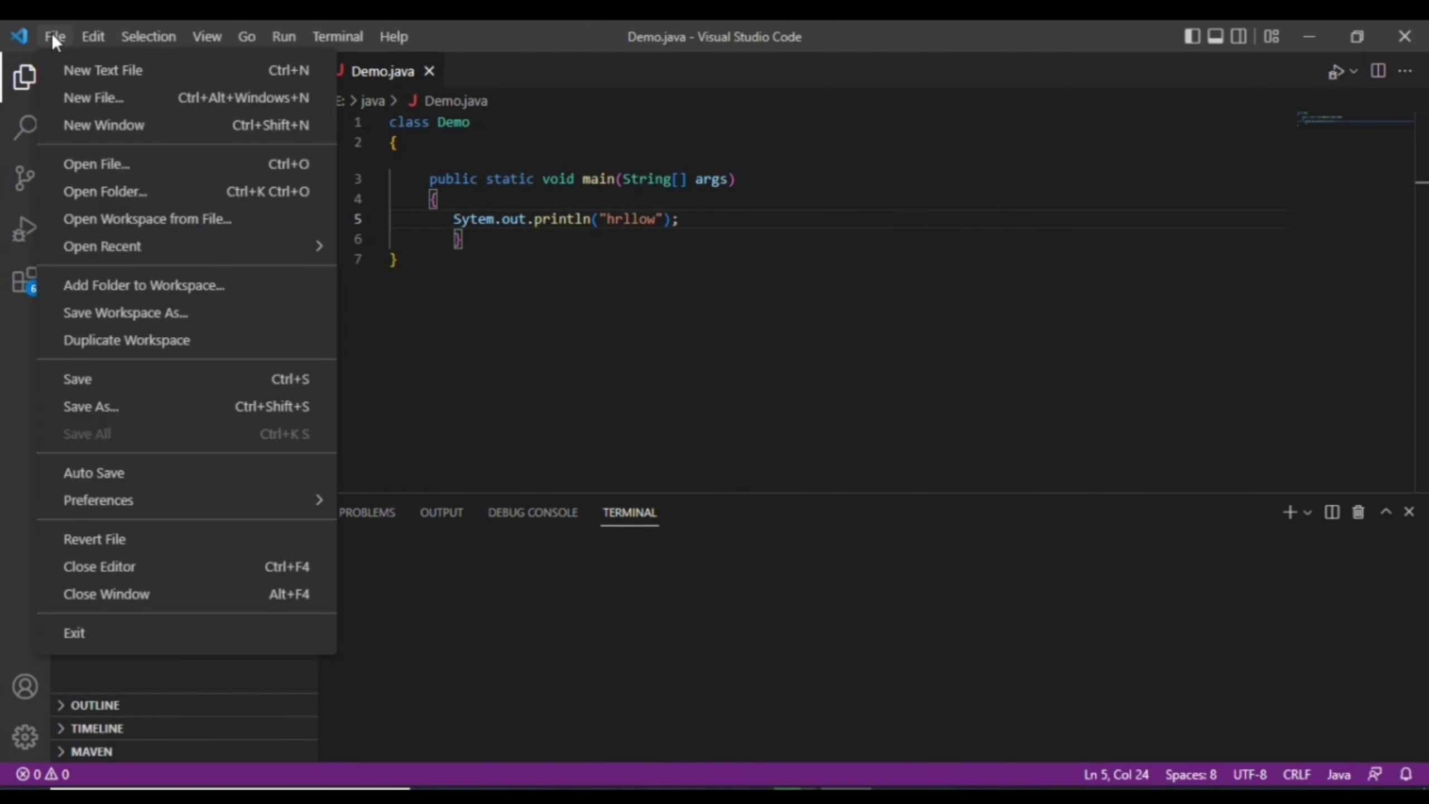
pyautogui.click(52, 35)
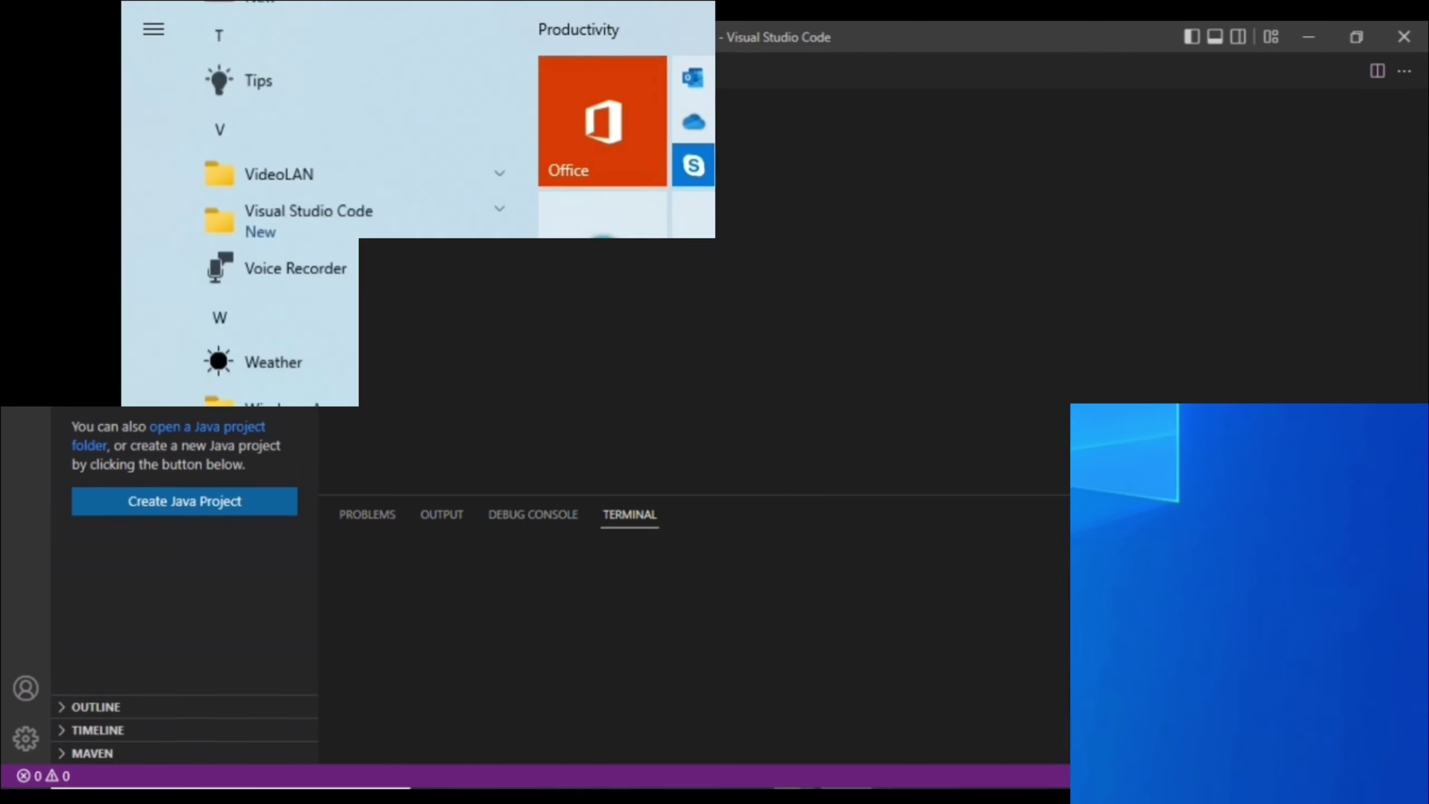
# - Launch the XAMPP Control Panel from the installed Windows apps and start the Apache and MySQL modules
pyautogui.scroll(-5, 319, 606)
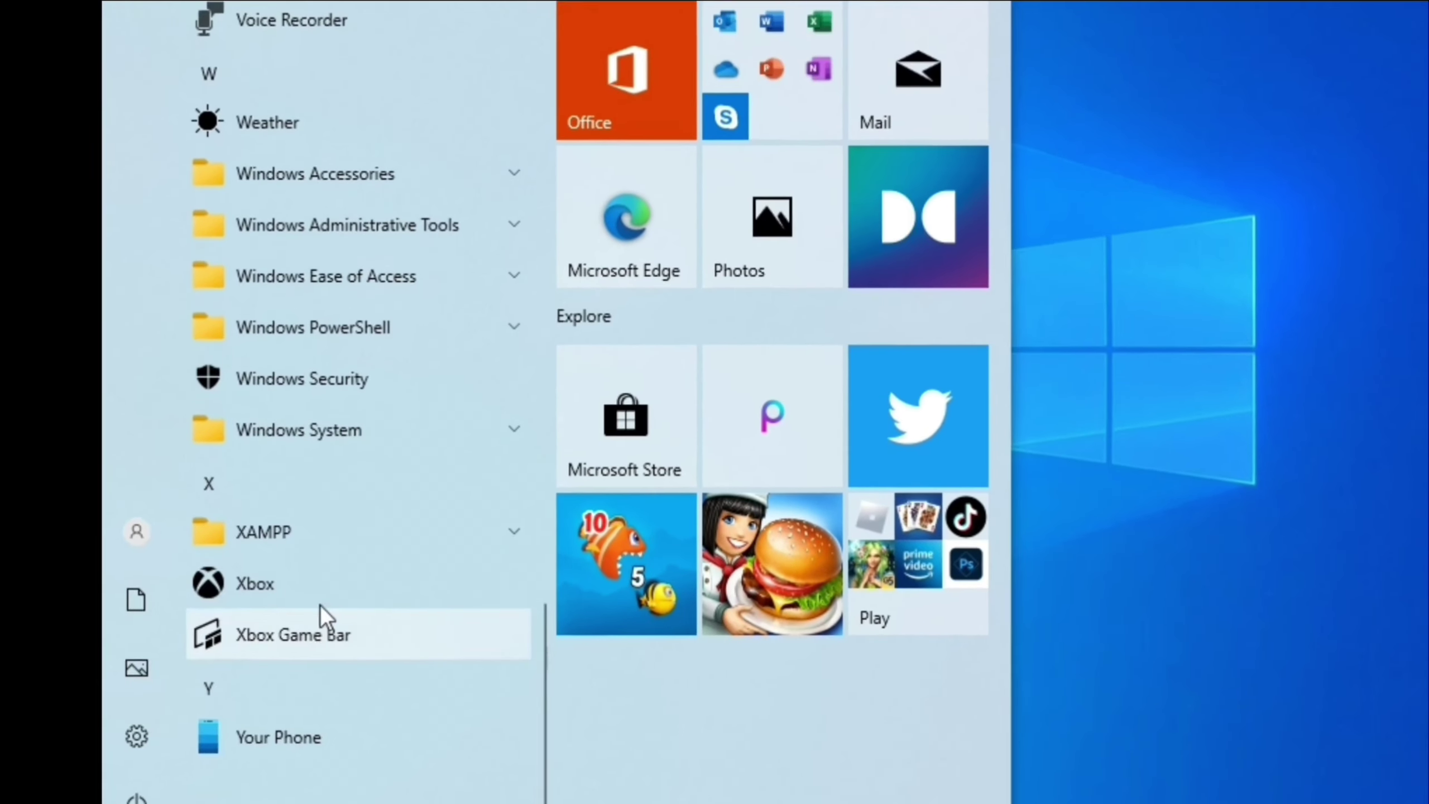
pyautogui.click(332, 532)
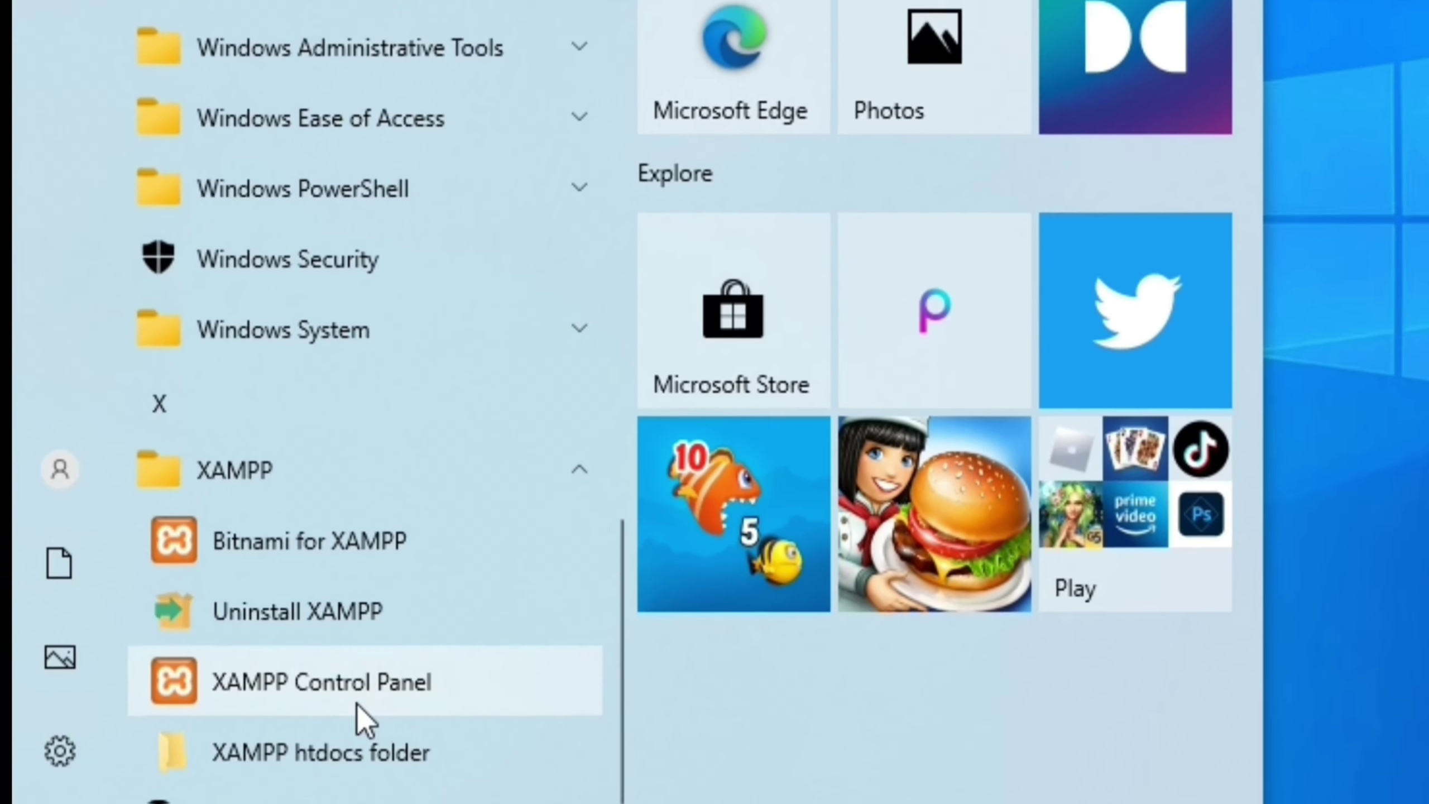
pyautogui.click(350, 706)
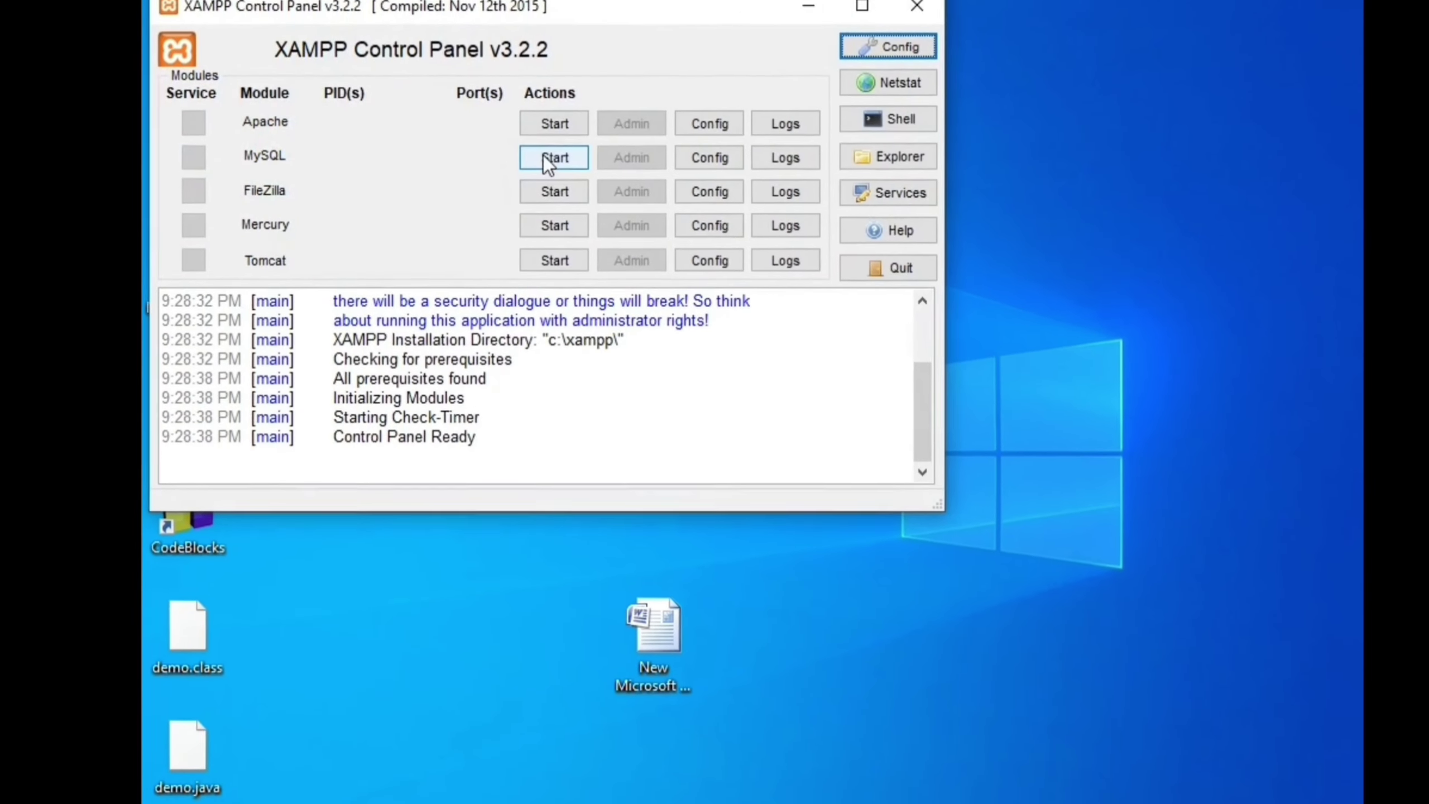
pyautogui.click(542, 124)
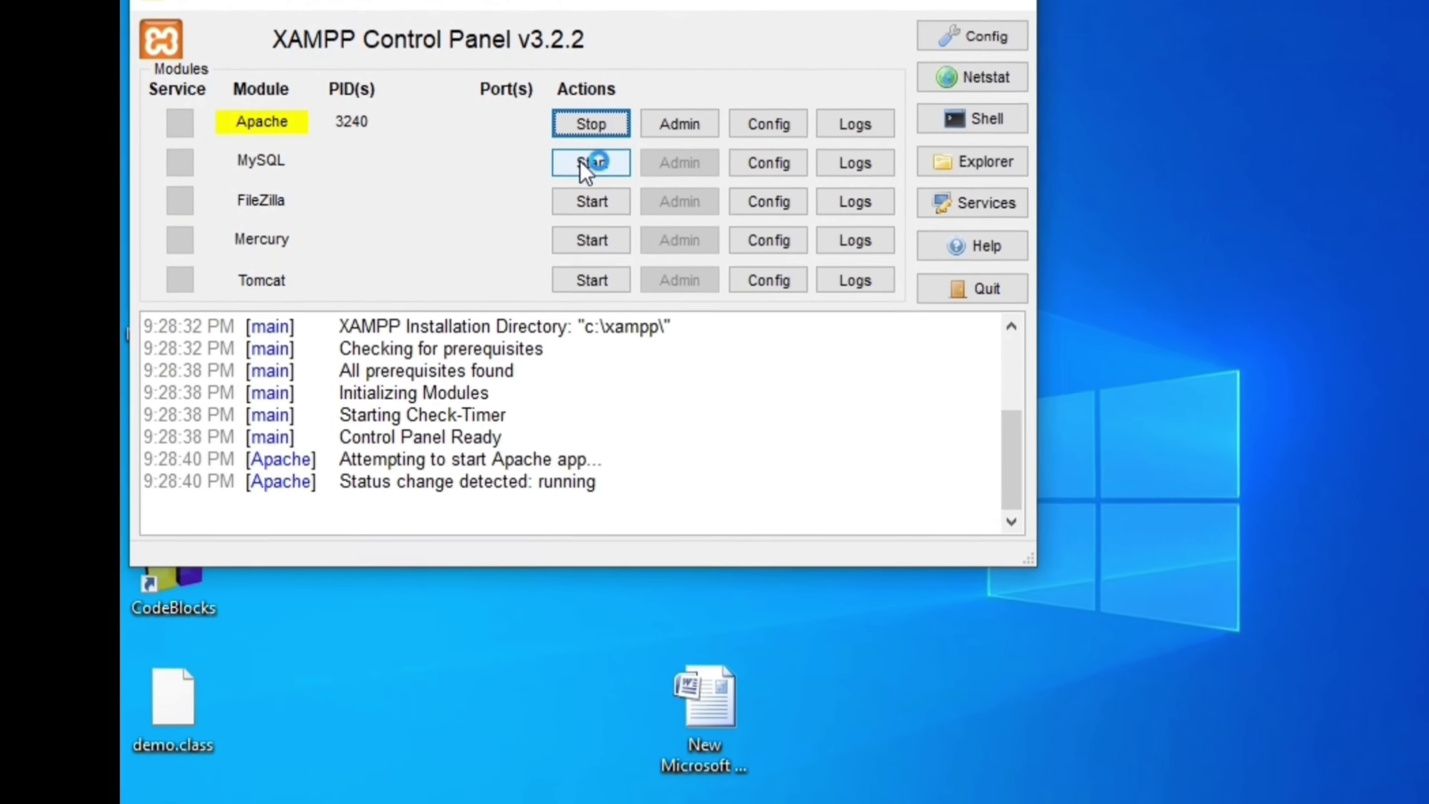
pyautogui.click(573, 160)
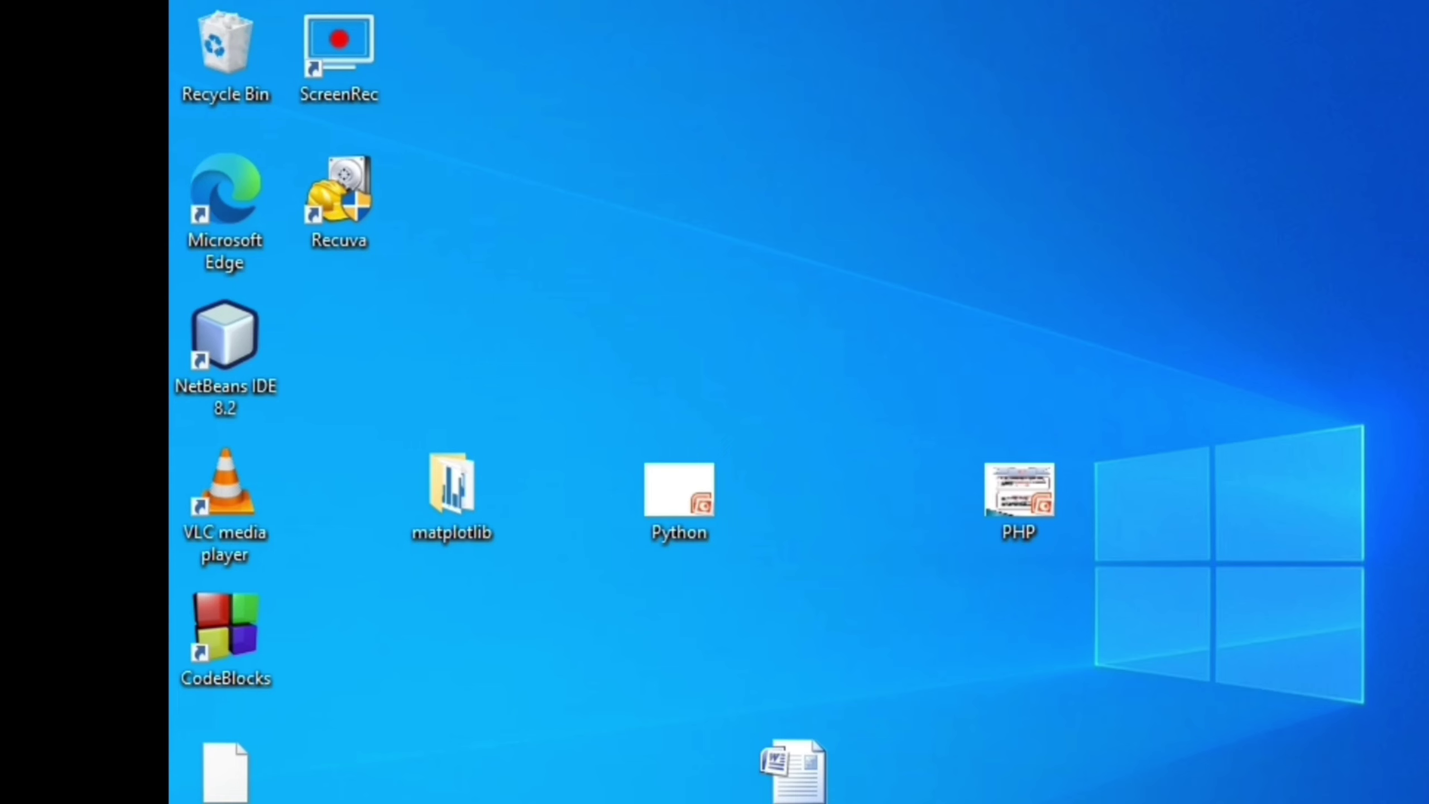
# - Open File Explorer and go to the htdocs folder inside xampp on Local Disk (C:)
pyautogui.press('super+e')
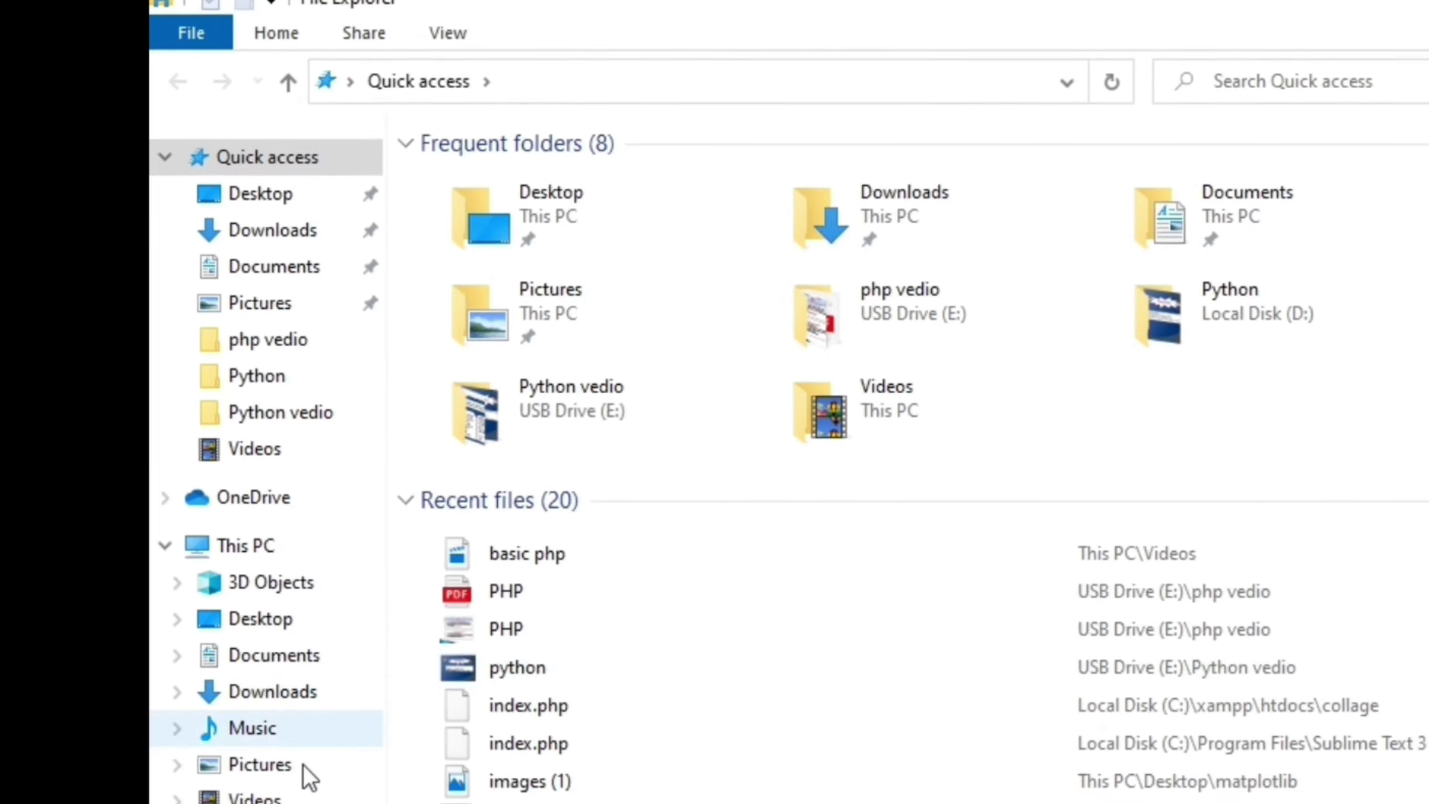
pyautogui.click(264, 800)
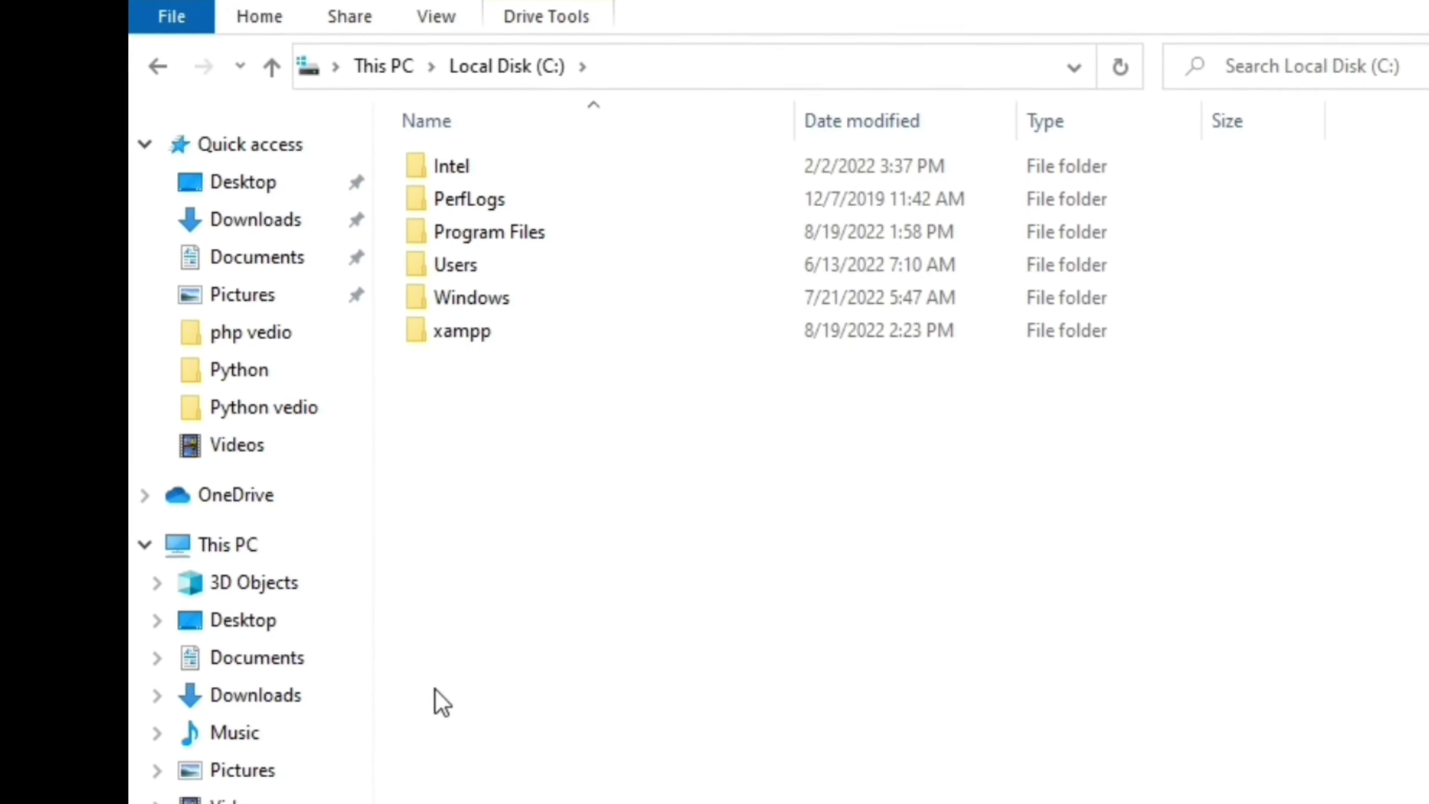
pyautogui.doubleClick(373, 554)
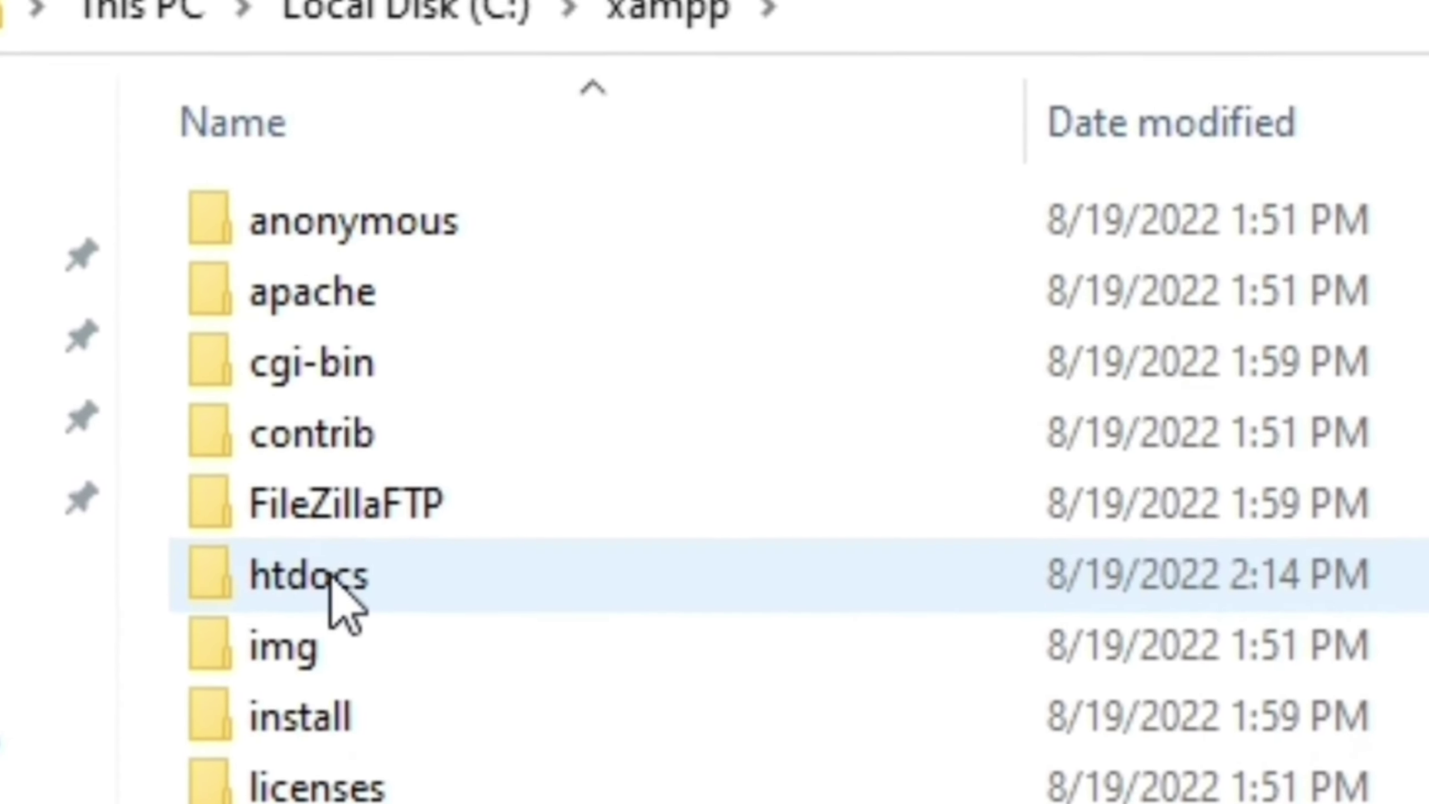
pyautogui.doubleClick(330, 562)
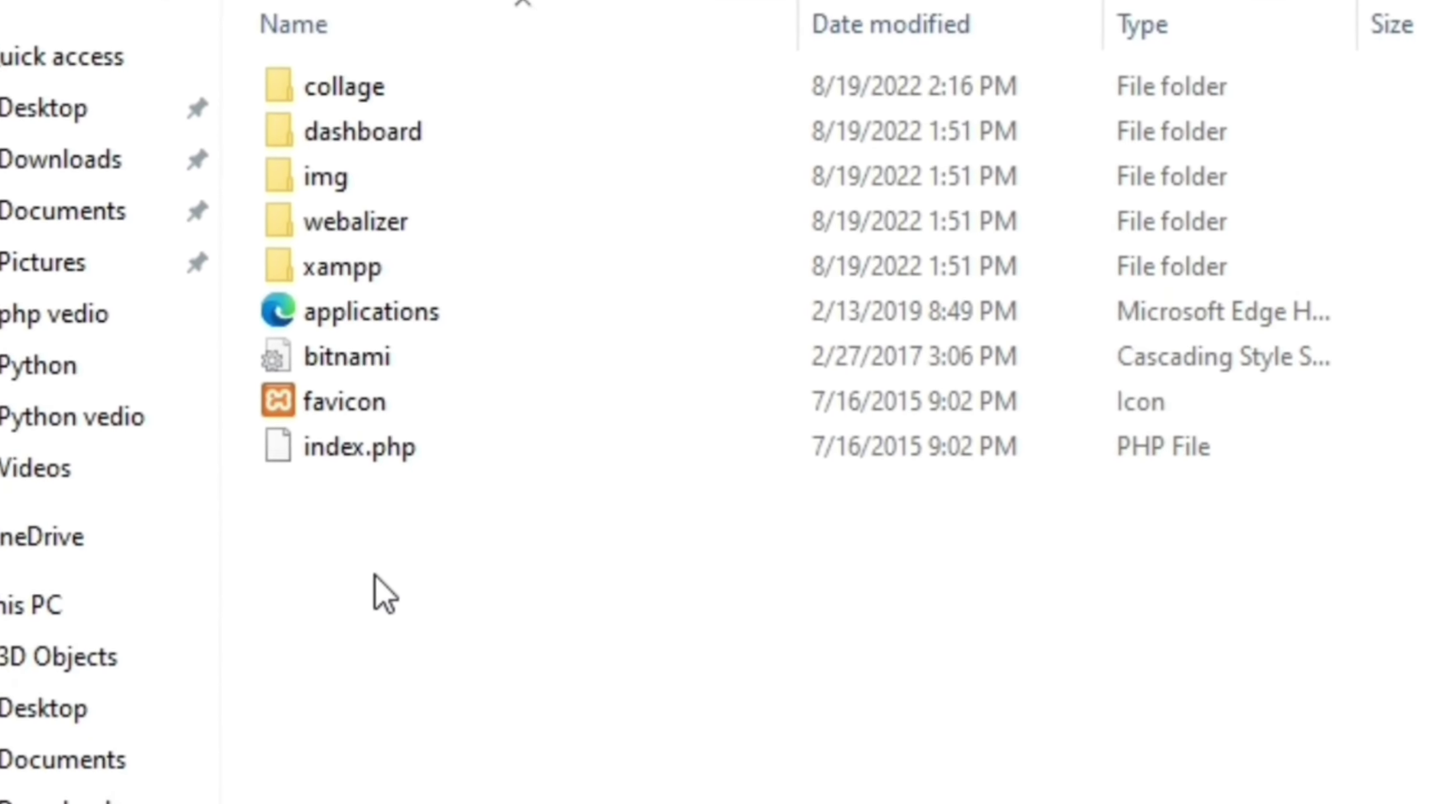
# - Create a new folder named "php tutorial" in the htdocs folder
pyautogui.rightClick(369, 592)
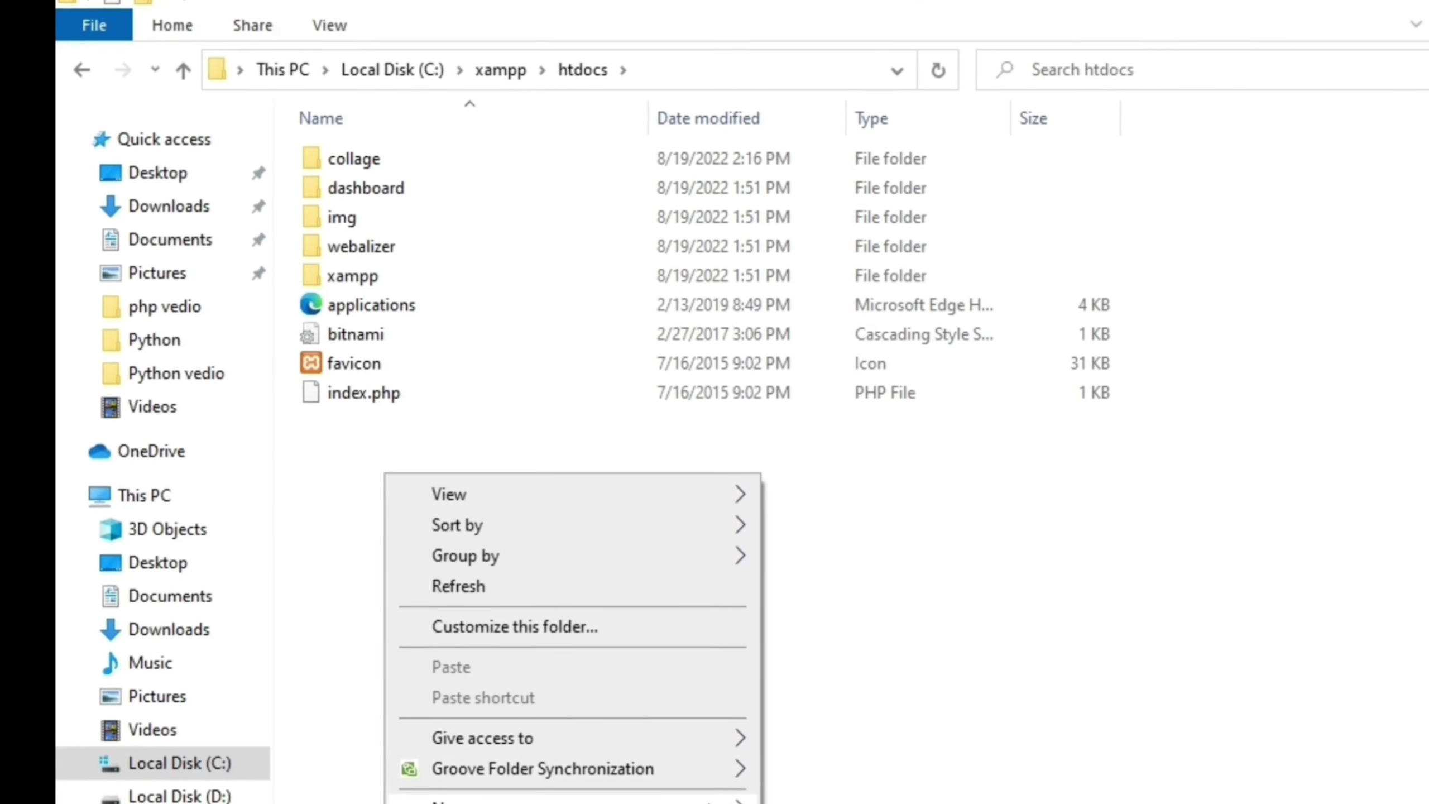
pyautogui.moveTo(563, 799)
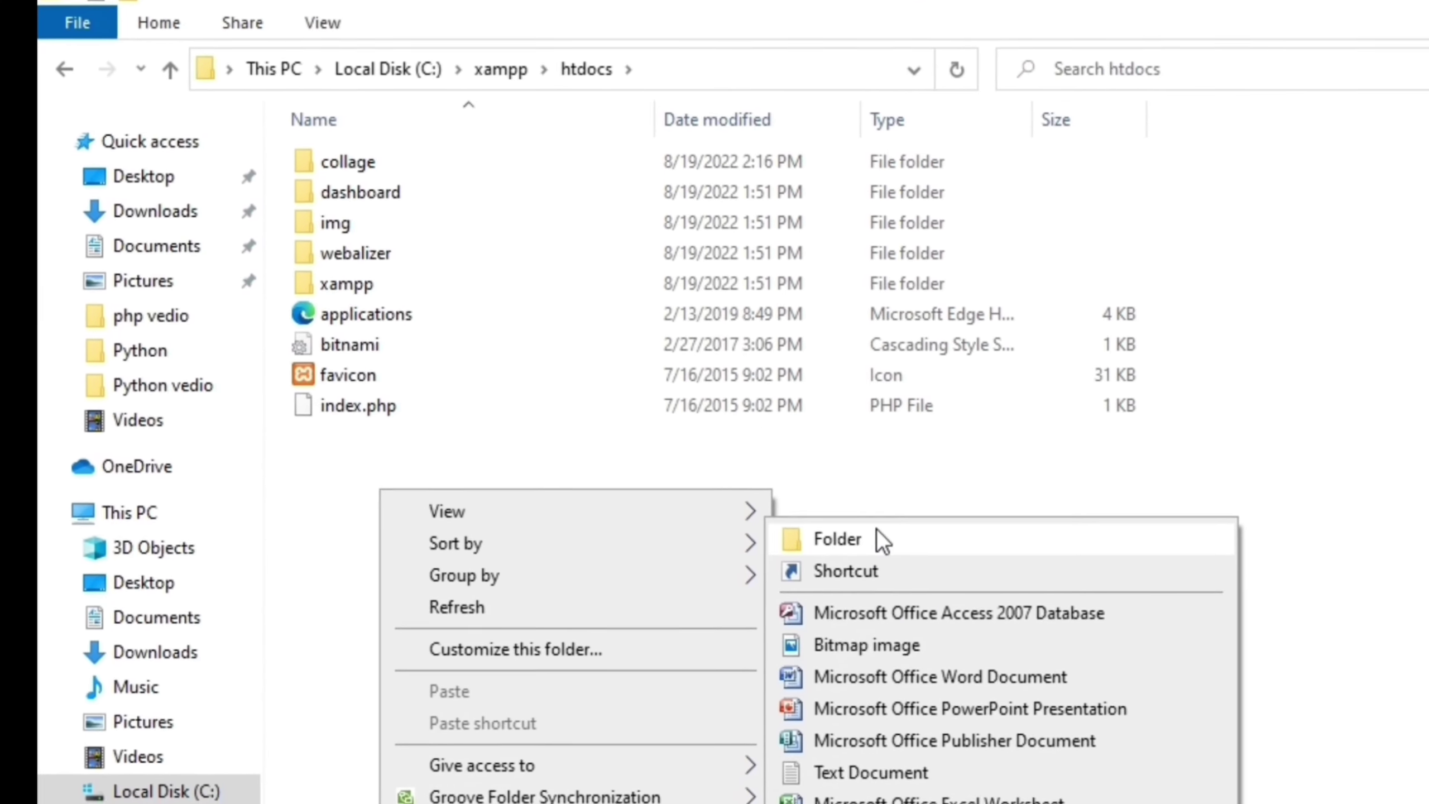
pyautogui.click(878, 550)
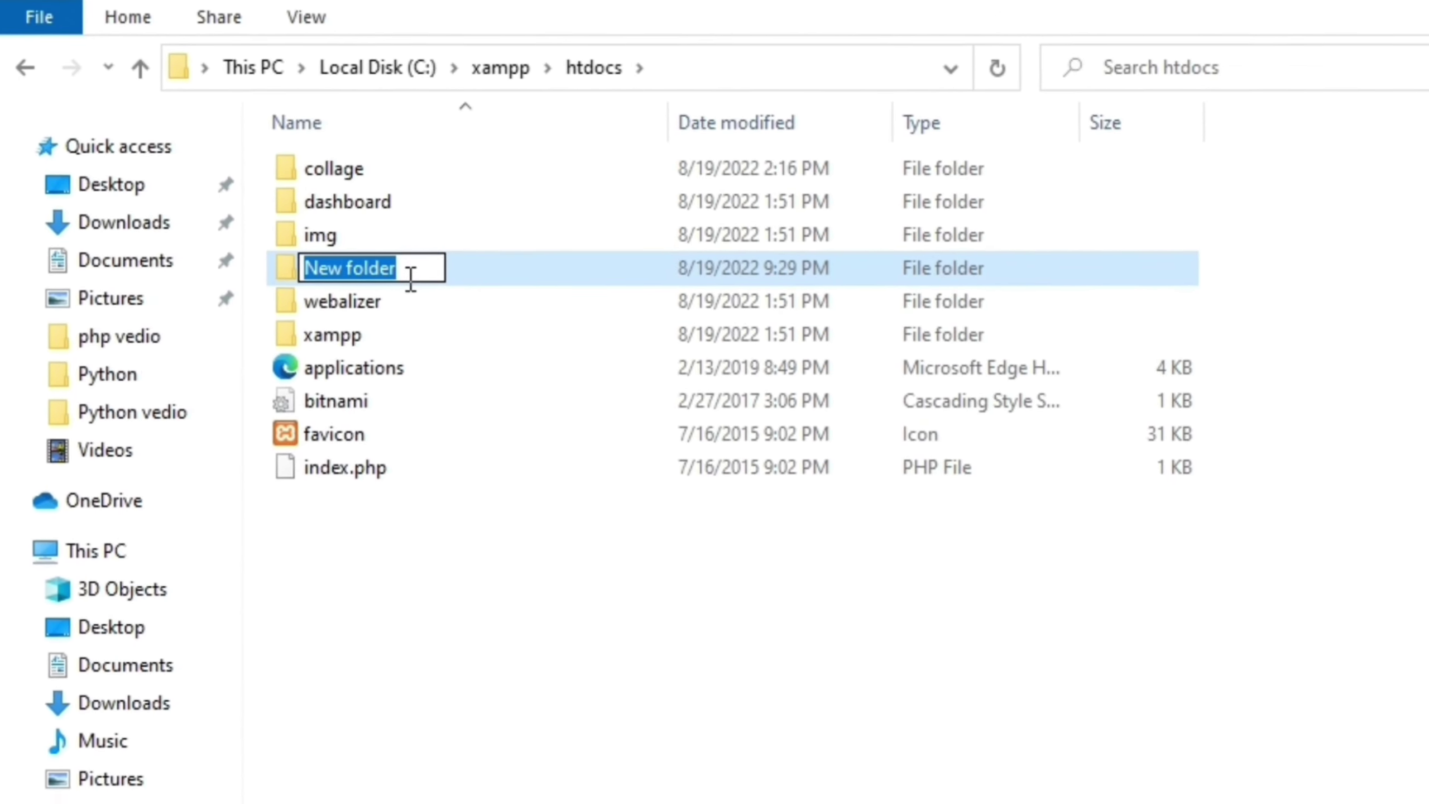
pyautogui.write('php')
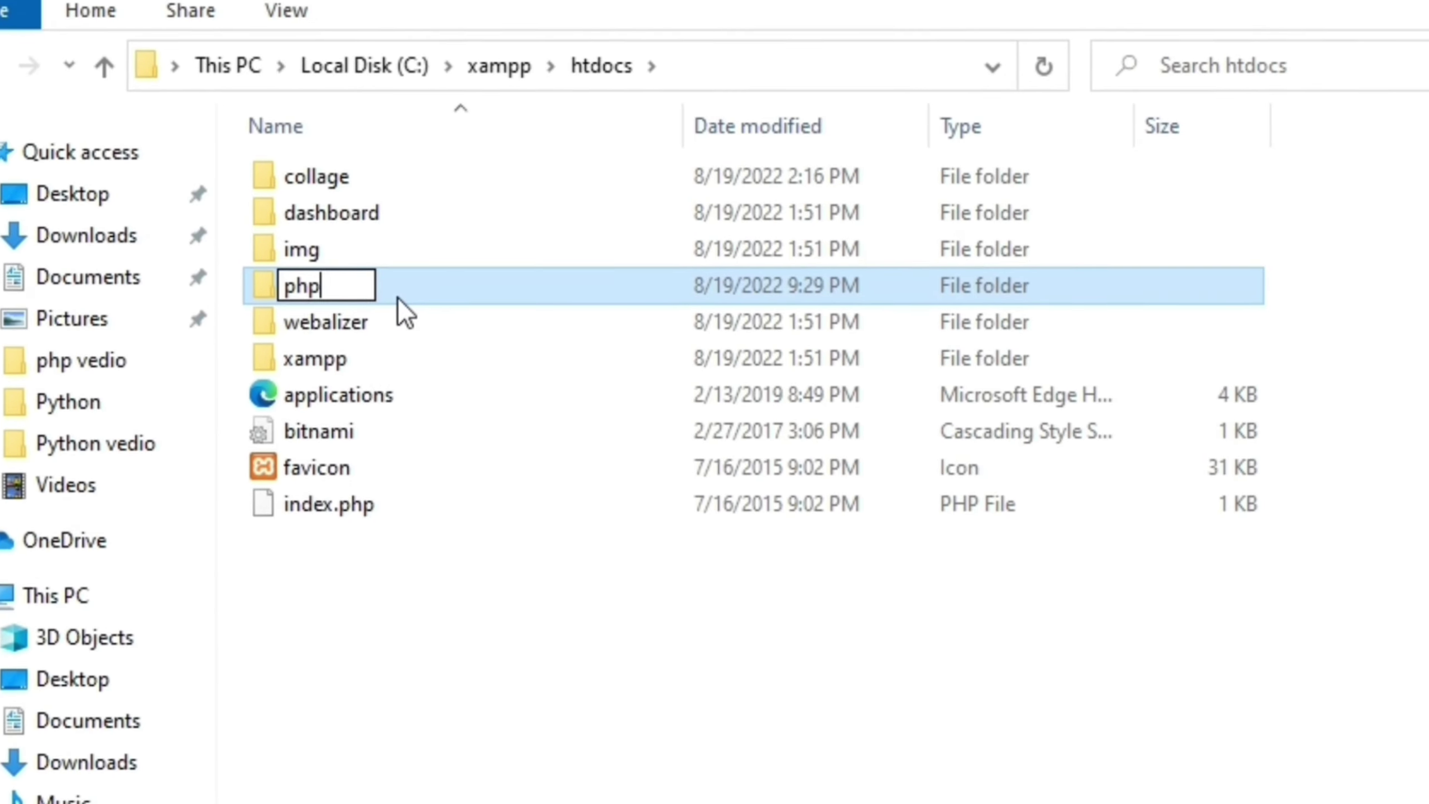
pyautogui.write(' tuto')
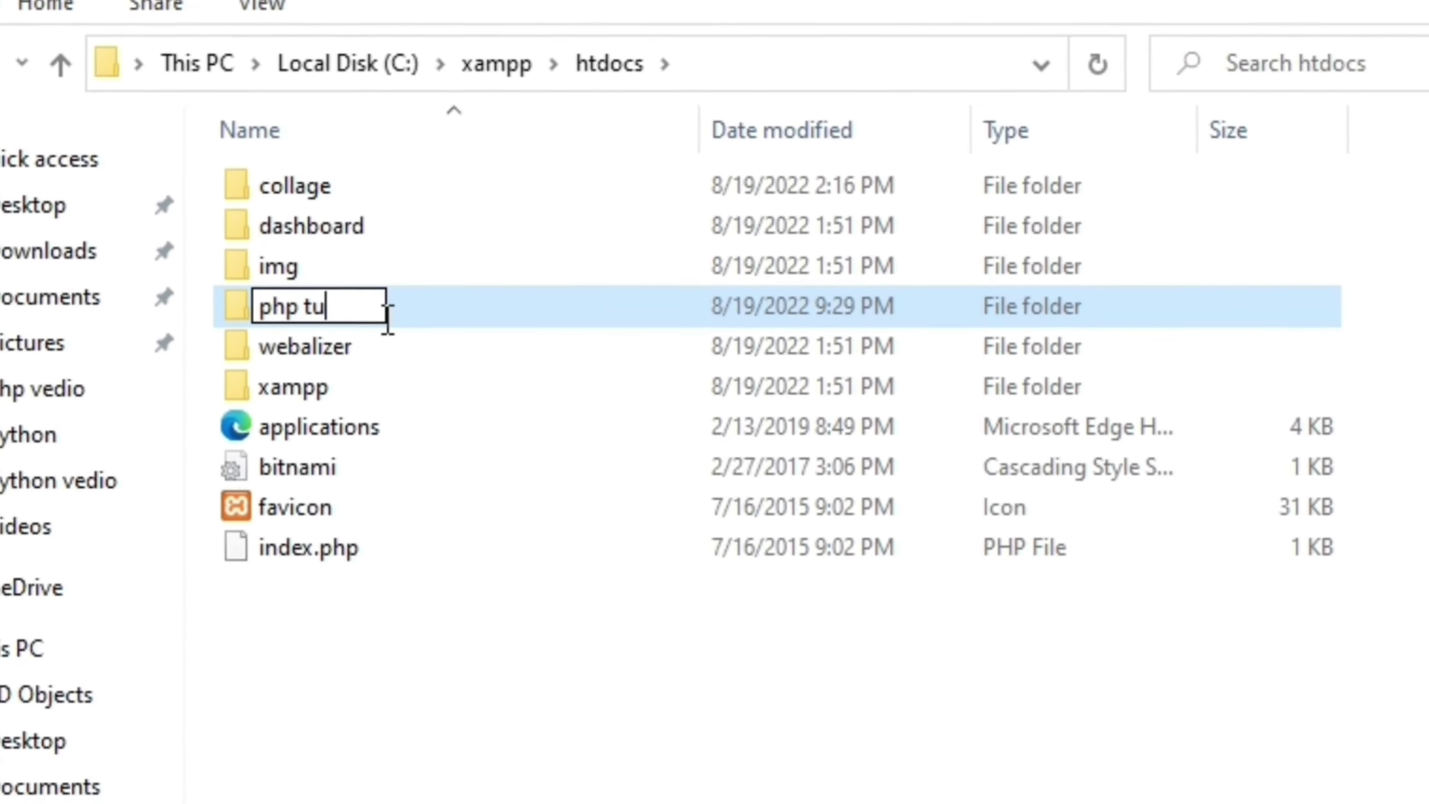
pyautogui.write('rial')
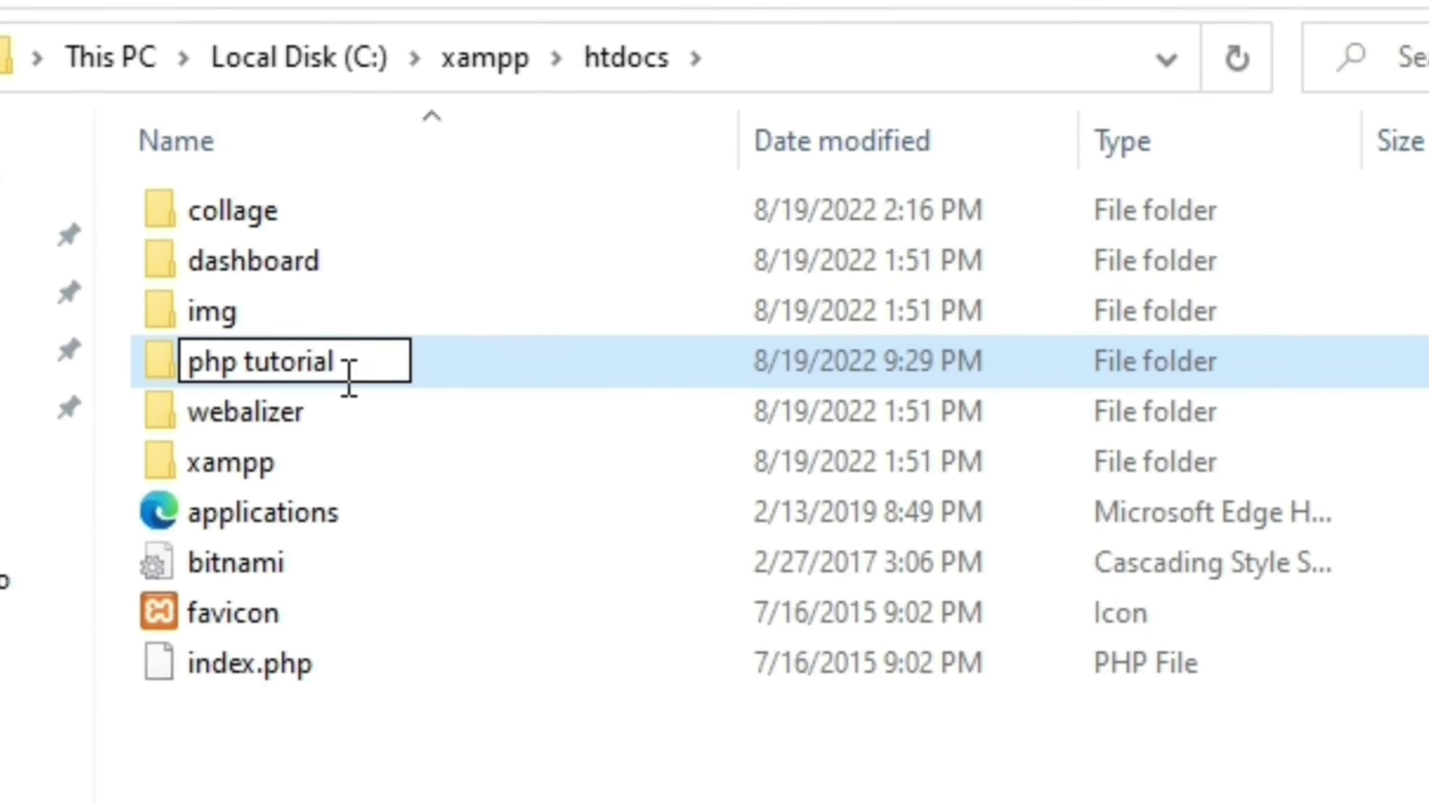
pyautogui.click(395, 716)
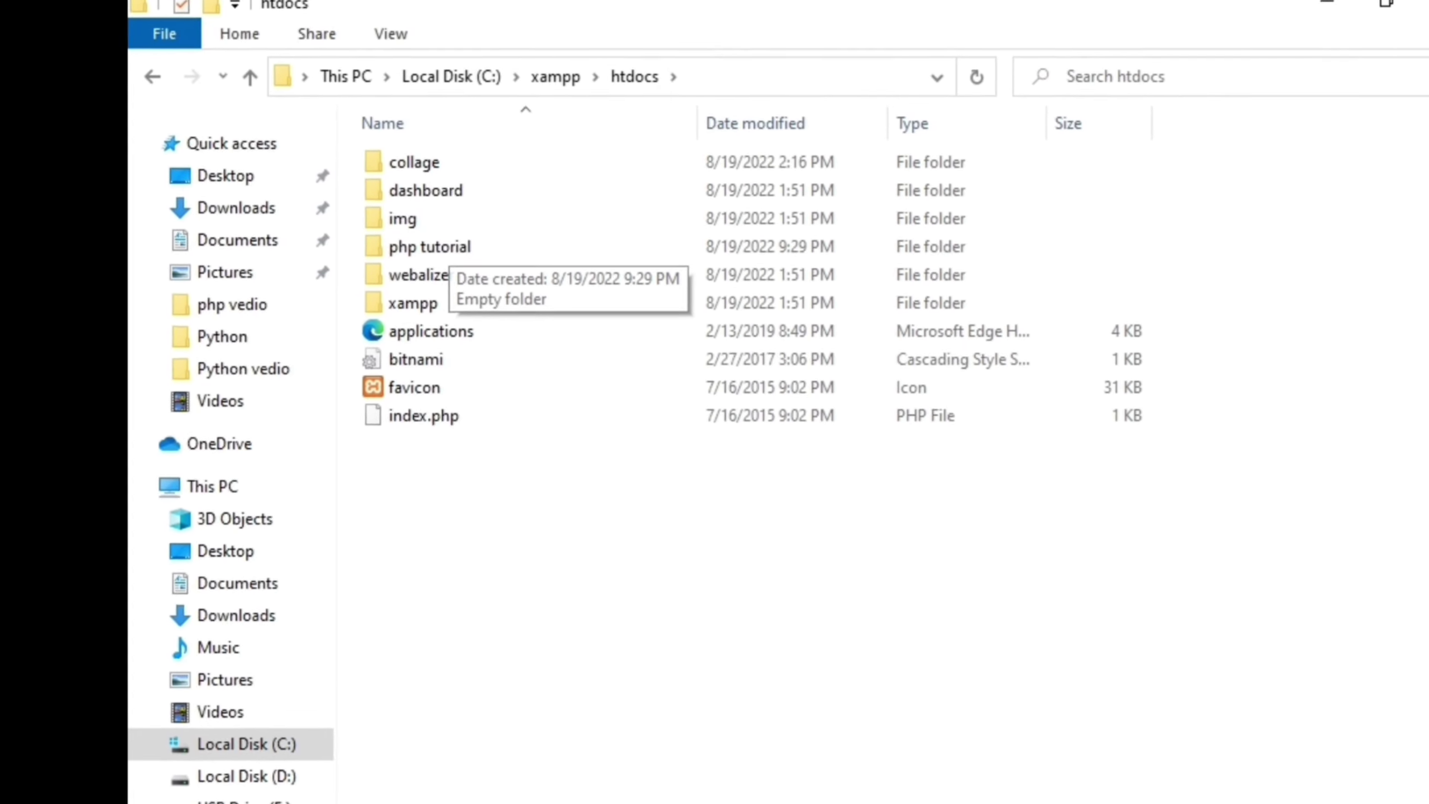
# - Launch Sublime Text 3 and choose the php tutorial folder under C:\xampp\htdocs as the folder to open
pyautogui.press('super')
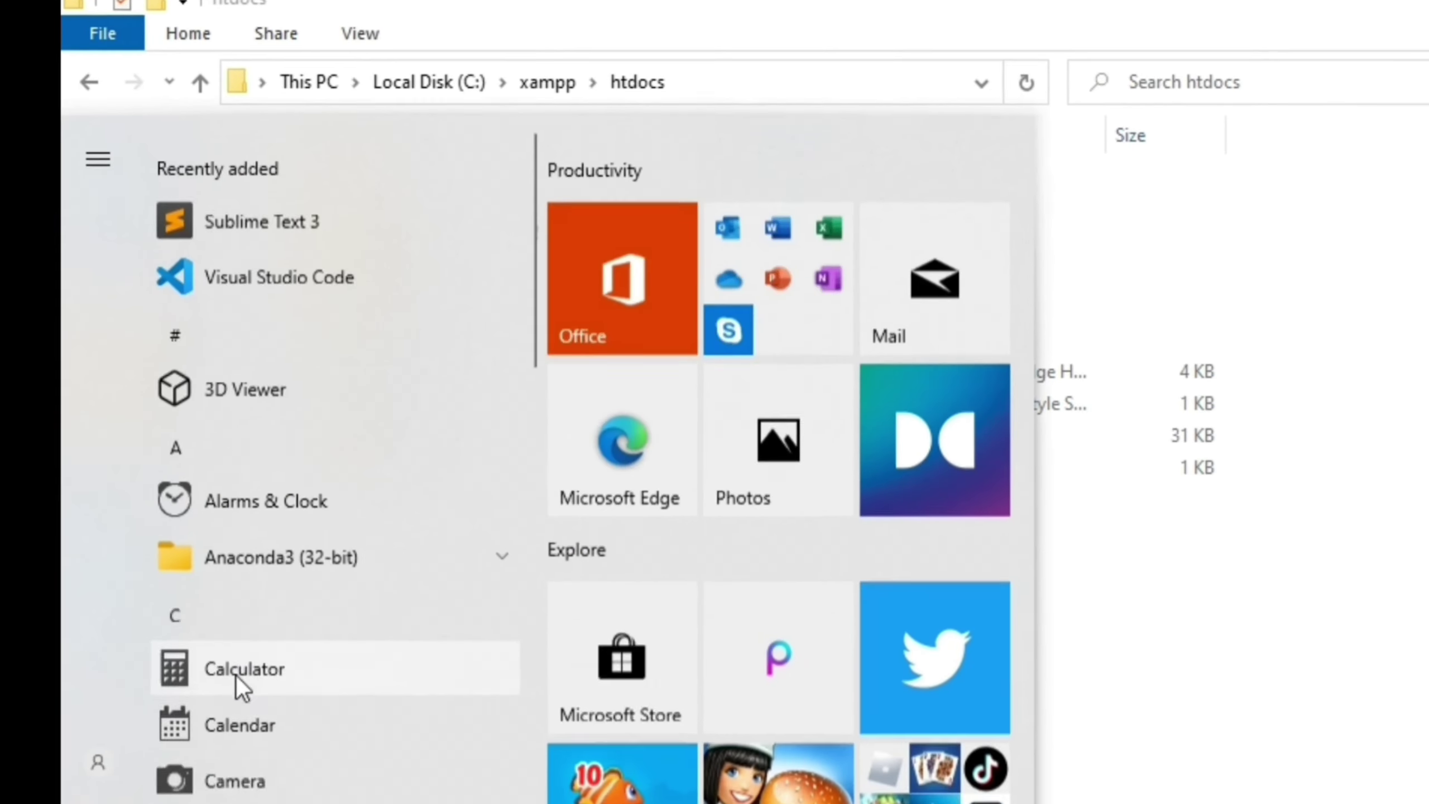
pyautogui.click(366, 230)
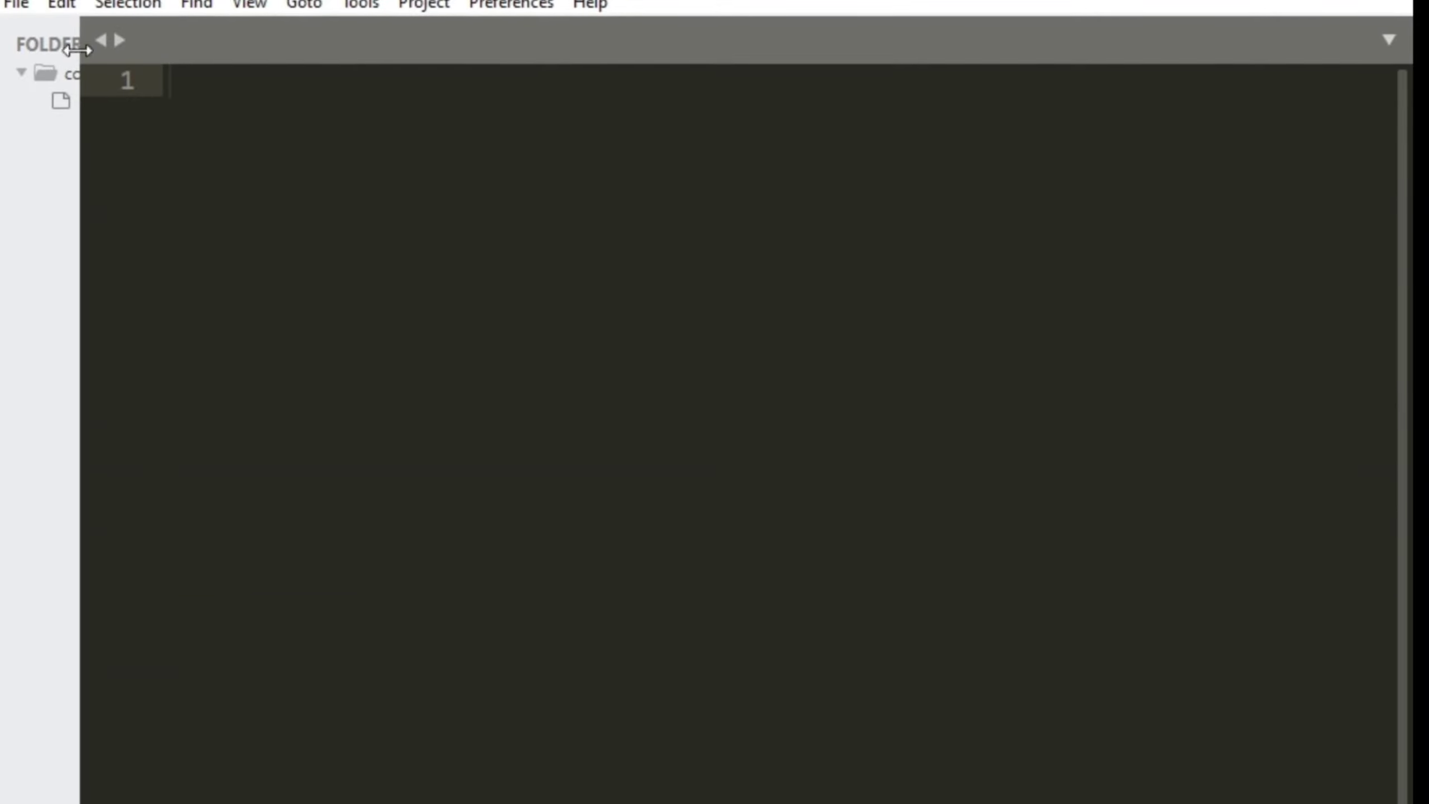
pyautogui.click(17, 5)
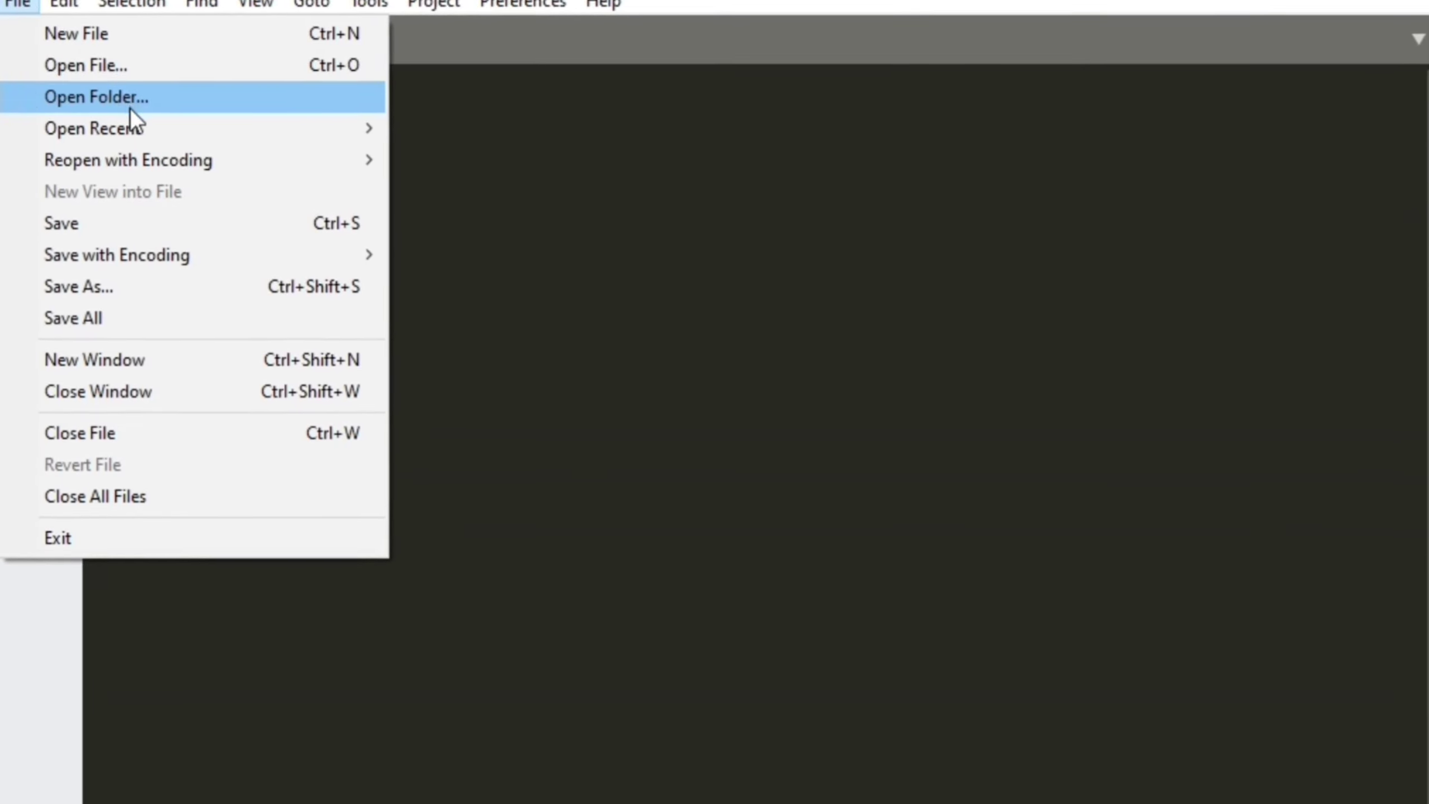
pyautogui.click(130, 106)
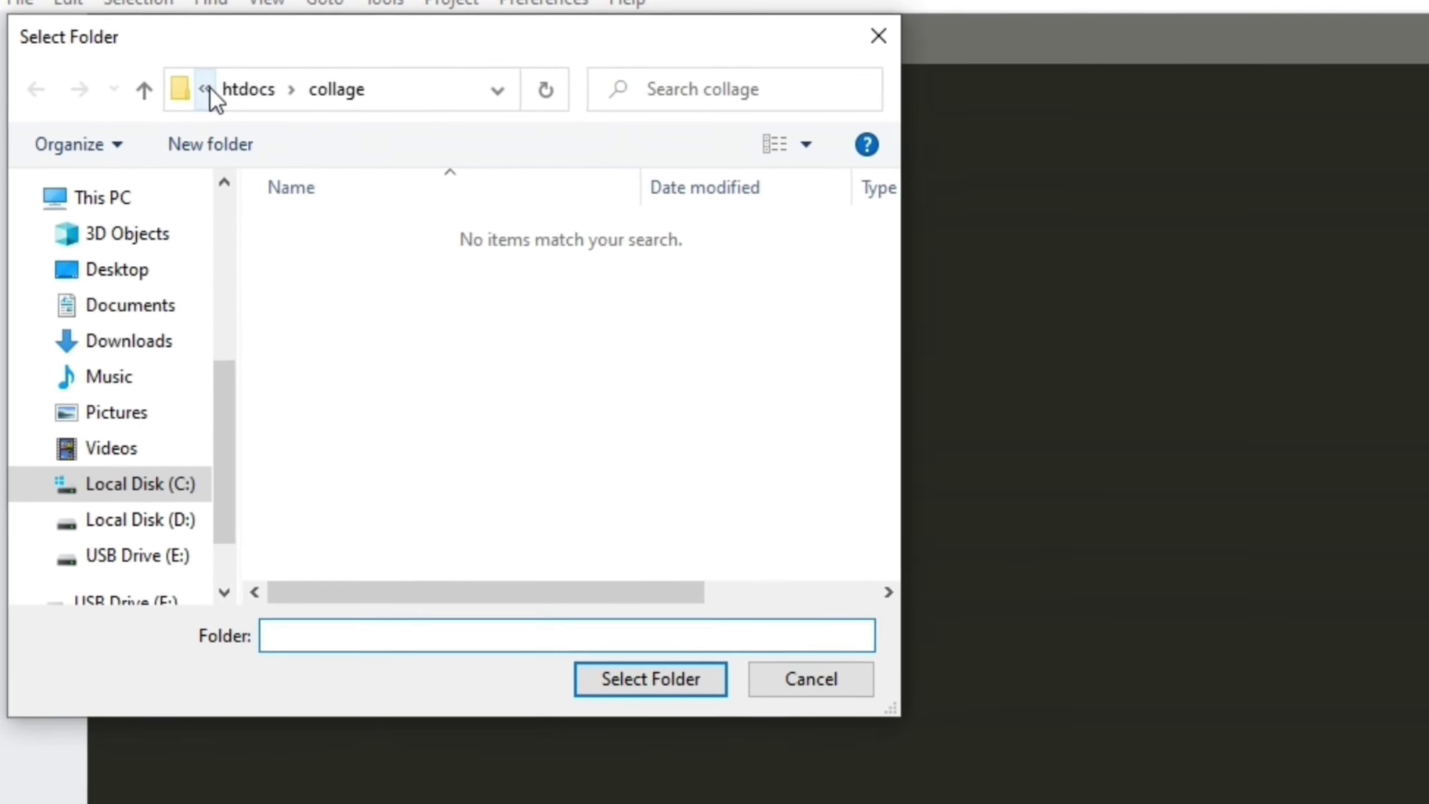
pyautogui.click(209, 89)
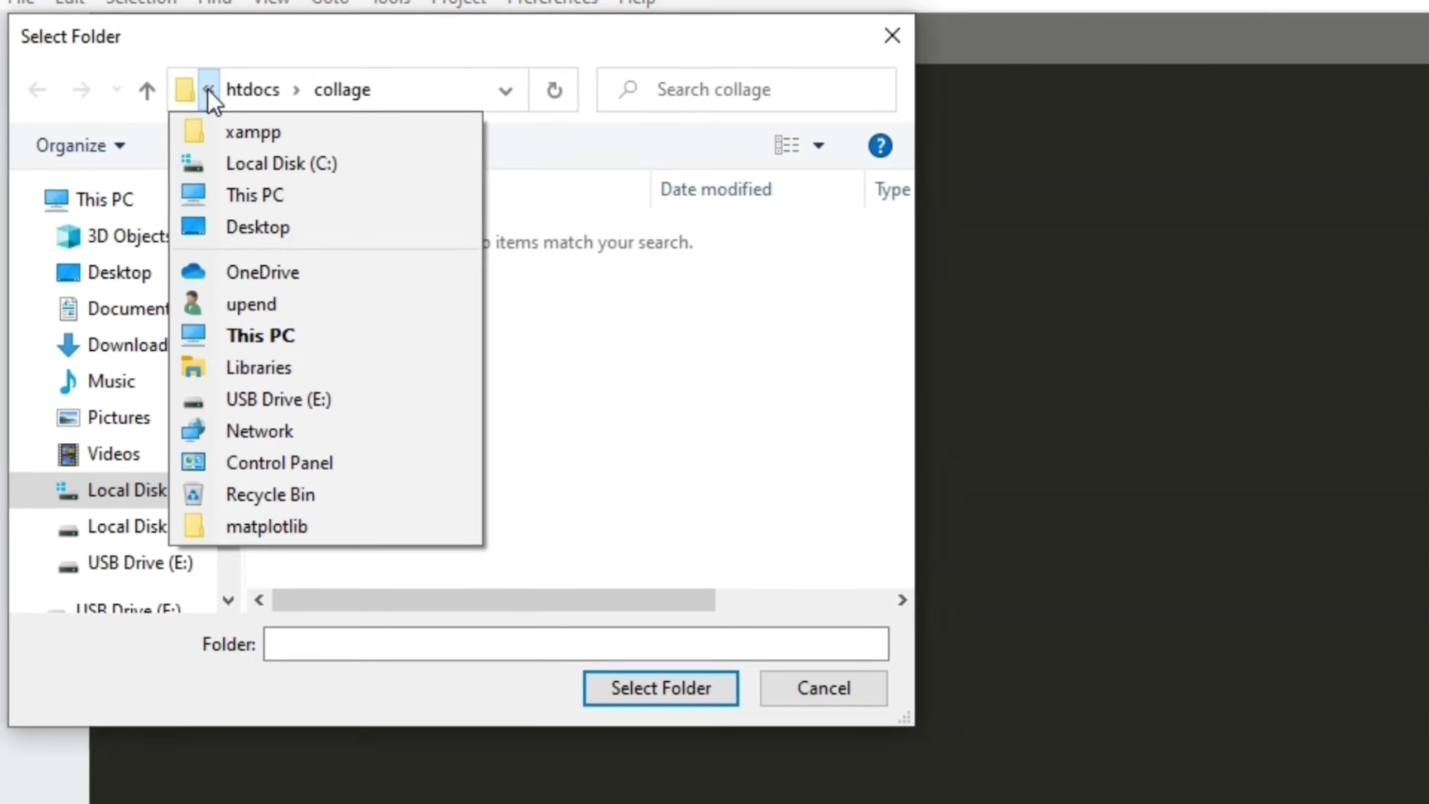
pyautogui.click(540, 465)
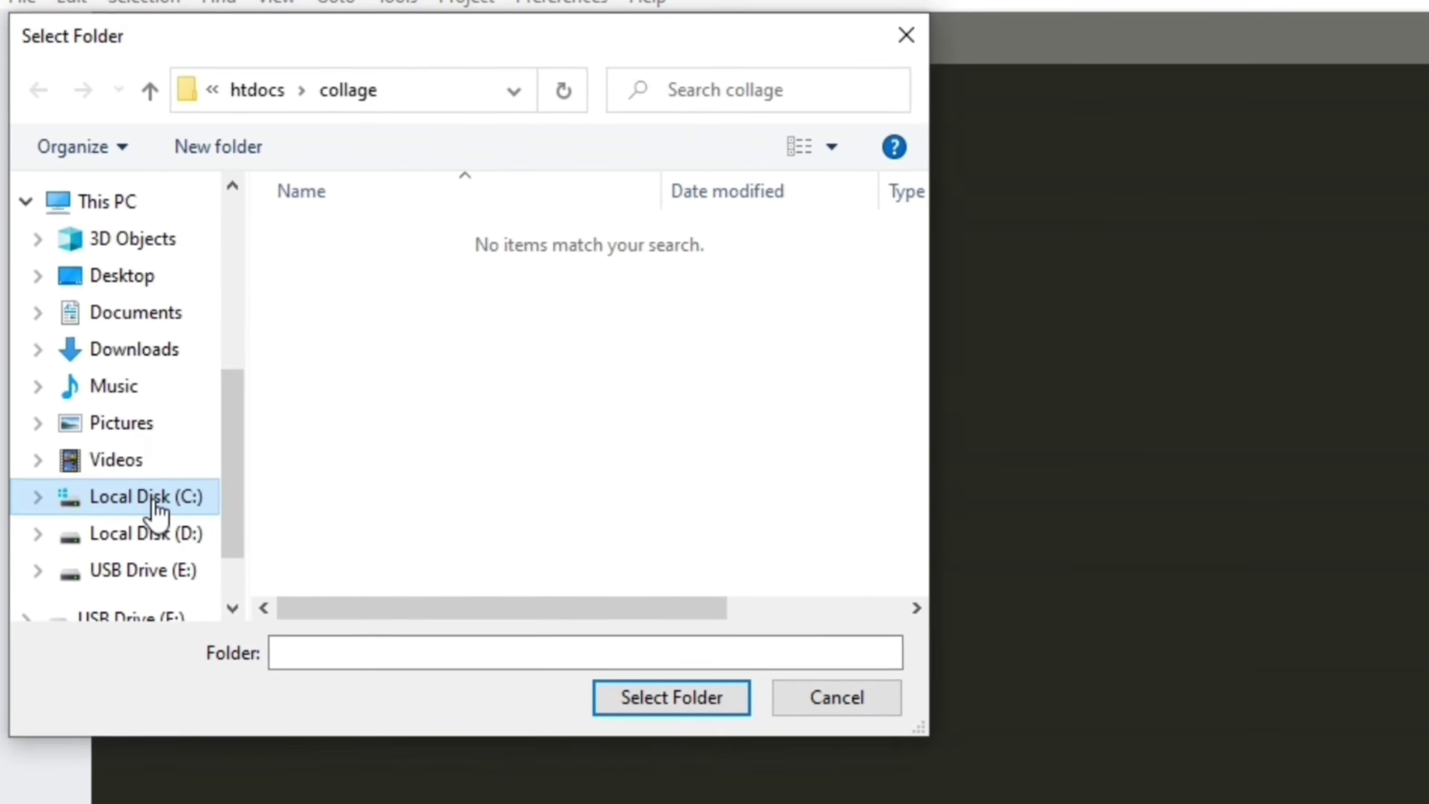
pyautogui.click(140, 495)
pyautogui.doubleClick(364, 404)
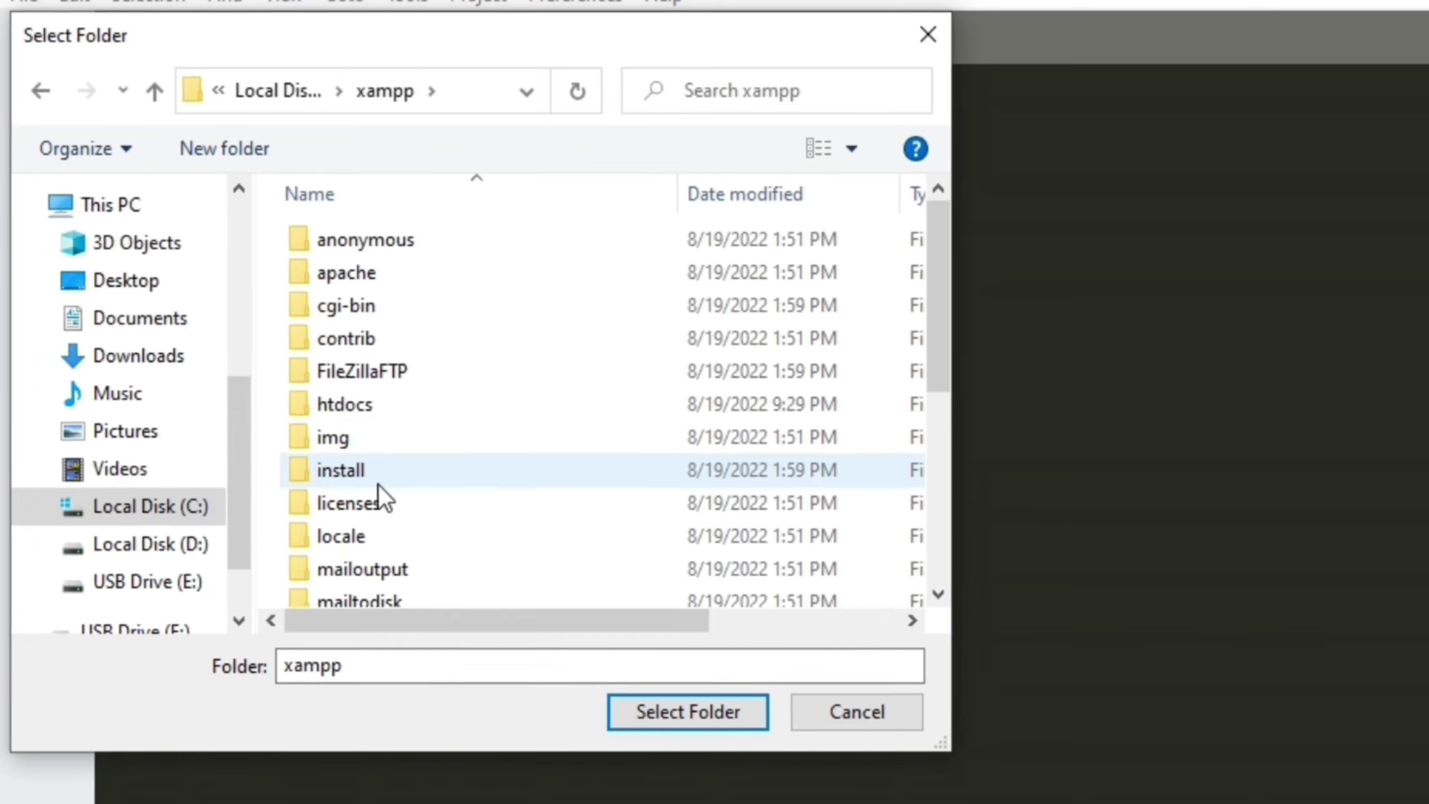
pyautogui.doubleClick(357, 408)
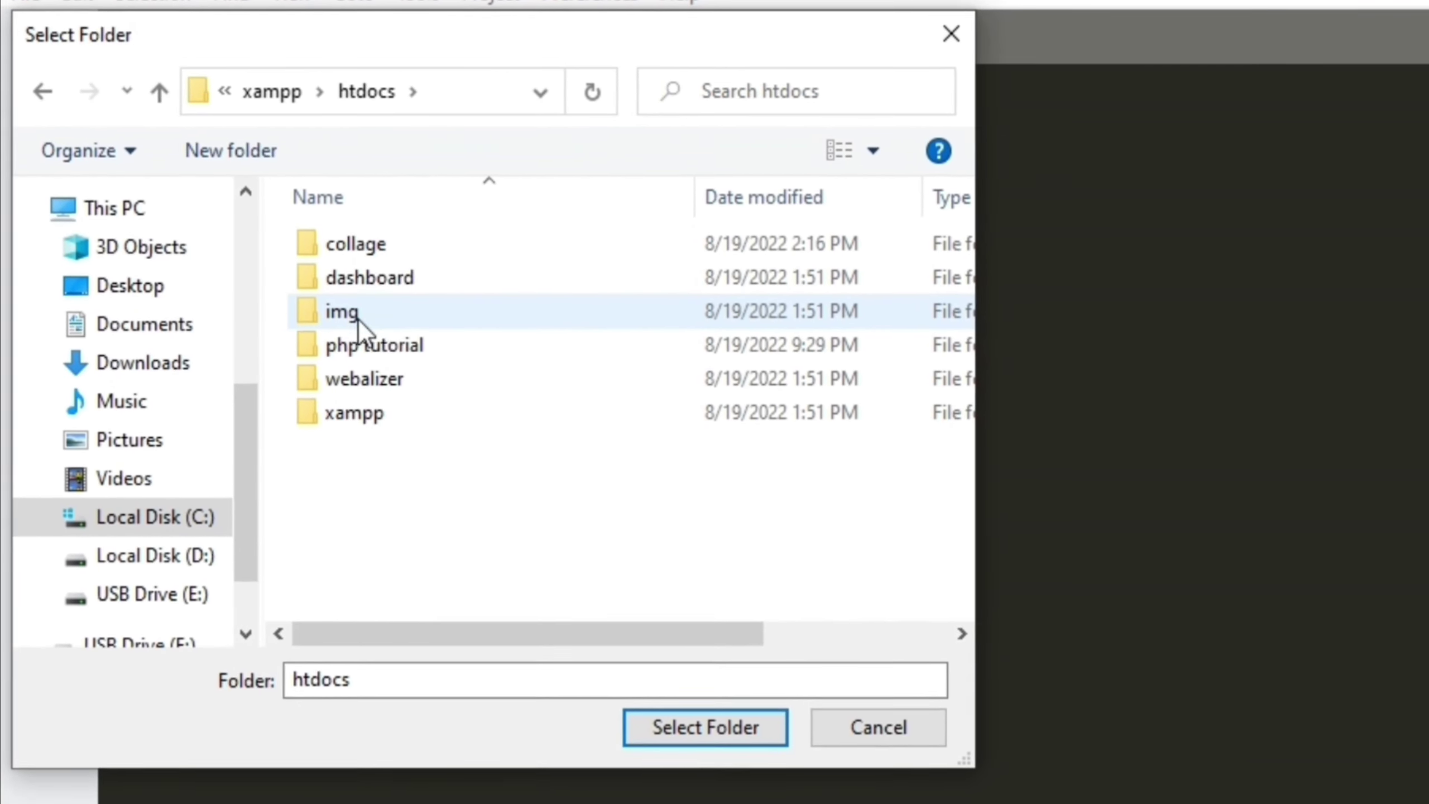
pyautogui.doubleClick(388, 355)
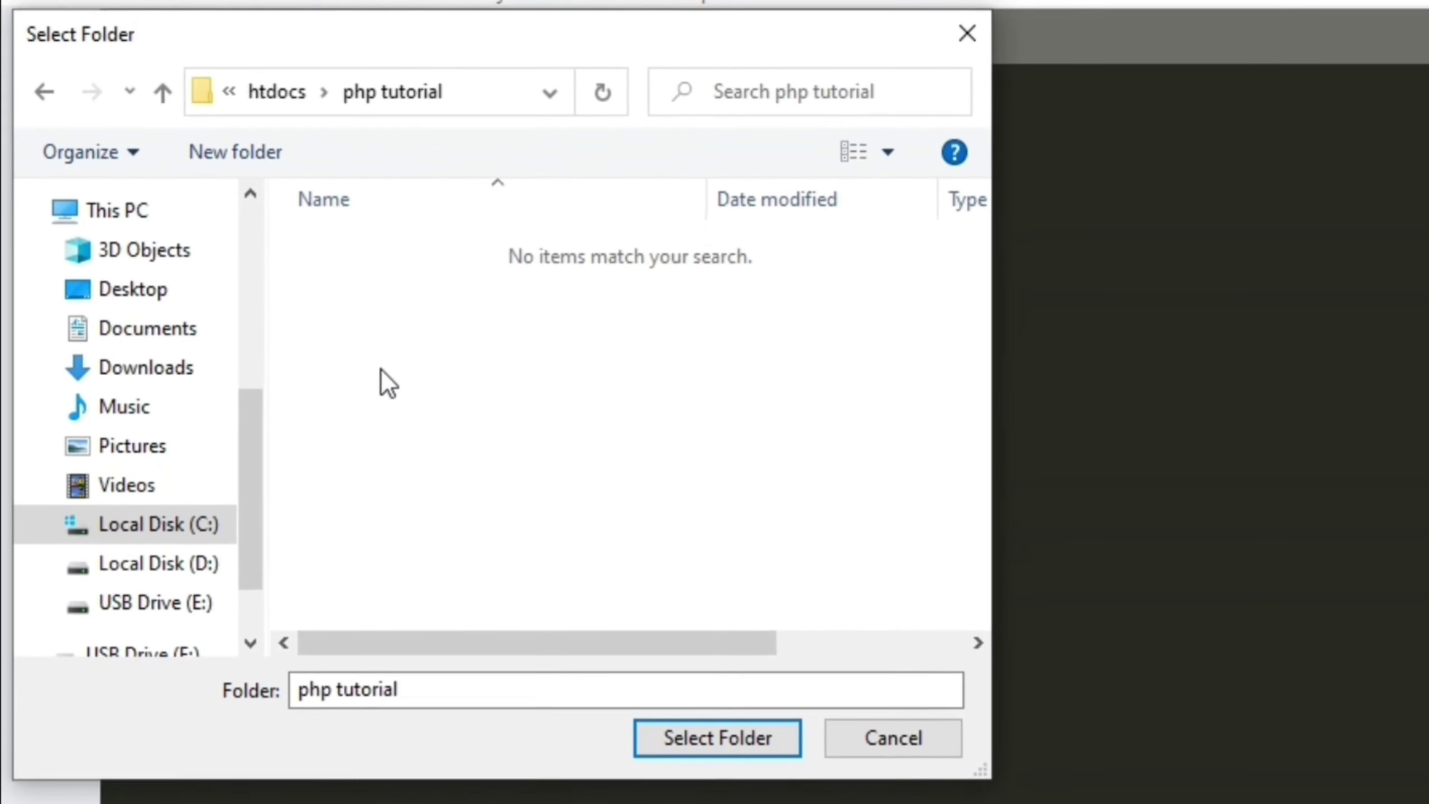